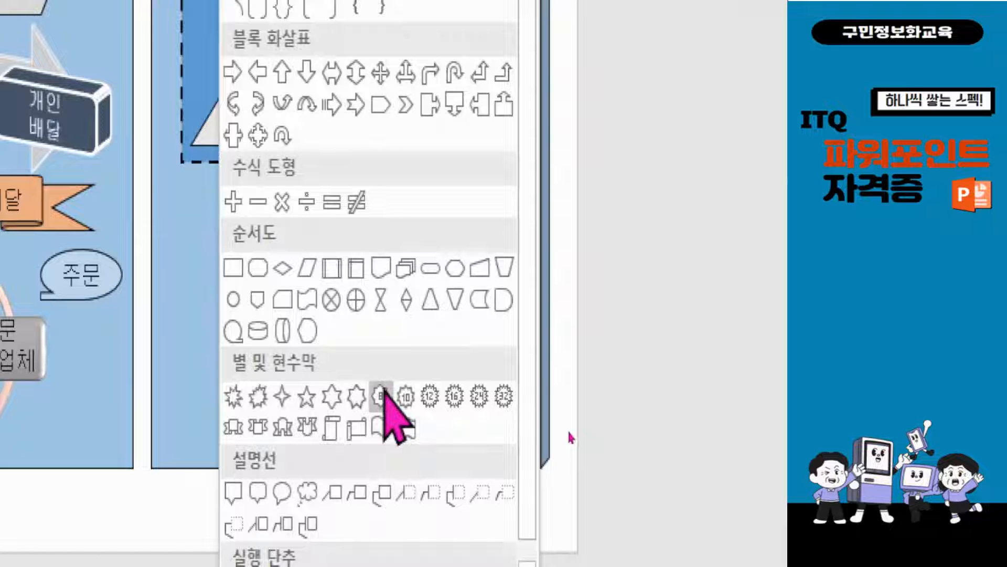
- Draw an 8-point star below the dashed box in the second panel, and enlarge it slightly in width and height
{"action": "left_click", "coordinate": [382, 396]}
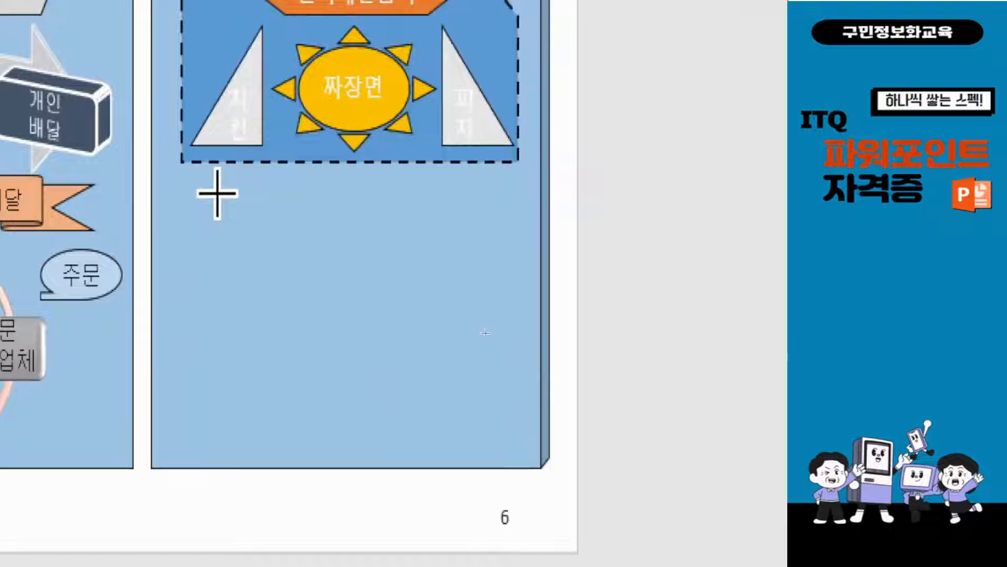
{"action": "mouse_move", "coordinate": [227, 175]}
{"action": "left_mouse_down"}
{"action": "mouse_move", "coordinate": [359, 245]}
{"action": "mouse_move", "coordinate": [359, 261]}
{"action": "mouse_move", "coordinate": [396, 264]}
{"action": "mouse_move", "coordinate": [384, 264]}
{"action": "left_mouse_up"}
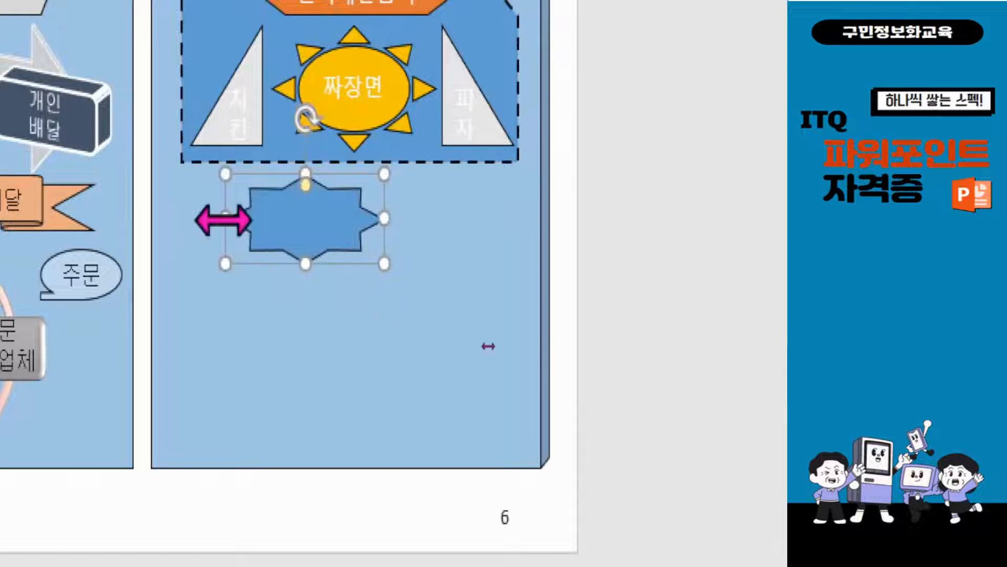
{"action": "left_click_drag", "start_coordinate": [221, 219], "coordinate": [202, 218]}
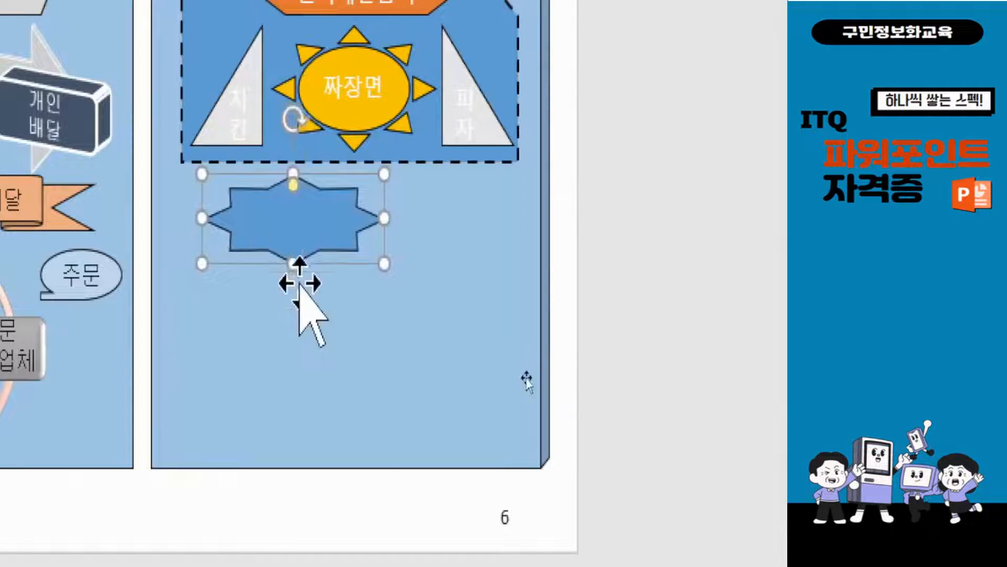
{"action": "left_click_drag", "start_coordinate": [293, 263], "coordinate": [293, 270]}
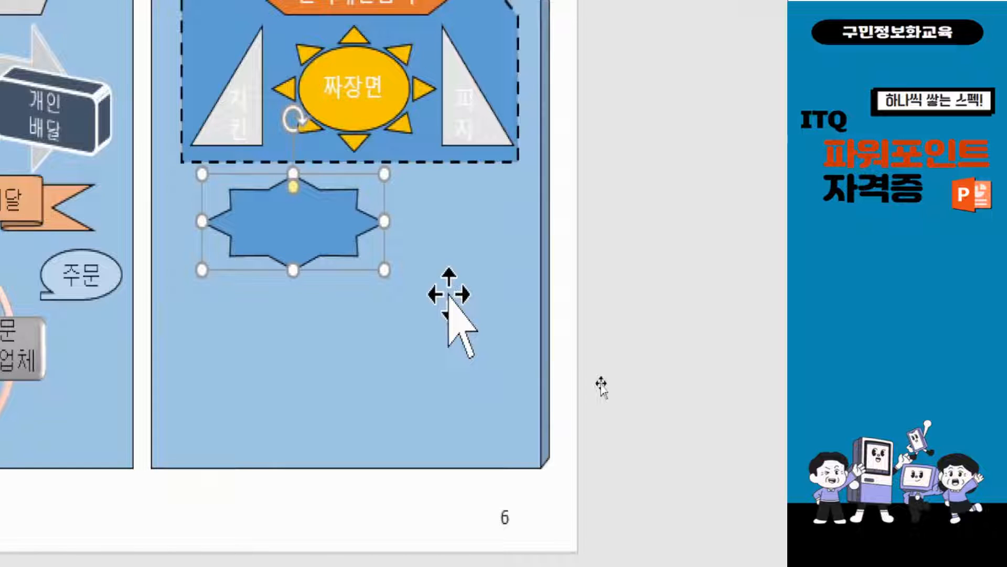
- Label the 8-point star "나트륨 주의보" on two lines and narrow the shape slightly
{"action": "type", "text": "나트륨"}
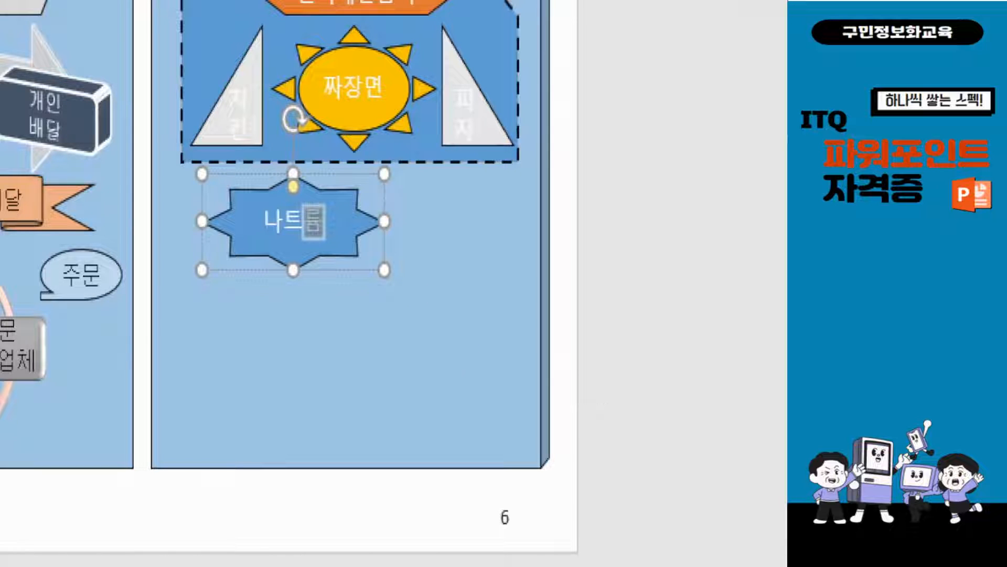
{"action": "key", "text": "Return"}
{"action": "type", "text": "주의보"}
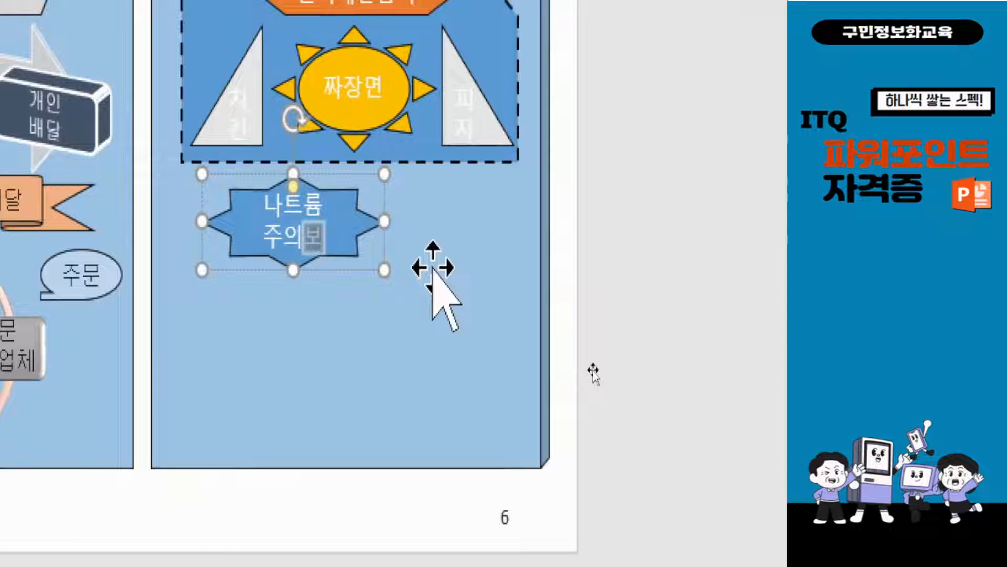
{"action": "left_click_drag", "start_coordinate": [386, 223], "coordinate": [379, 227]}
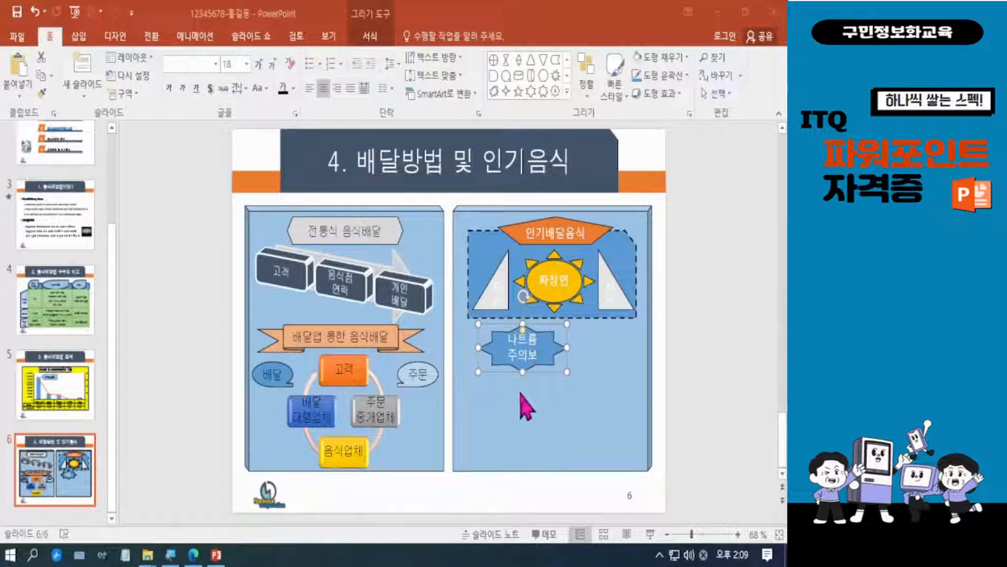
- Consult the exam PDF in Edge, and in PowerPoint draw a wave shape labelled "권장섭취" beside the 나트륨 주의보 star
{"action": "left_click", "coordinate": [194, 555]}
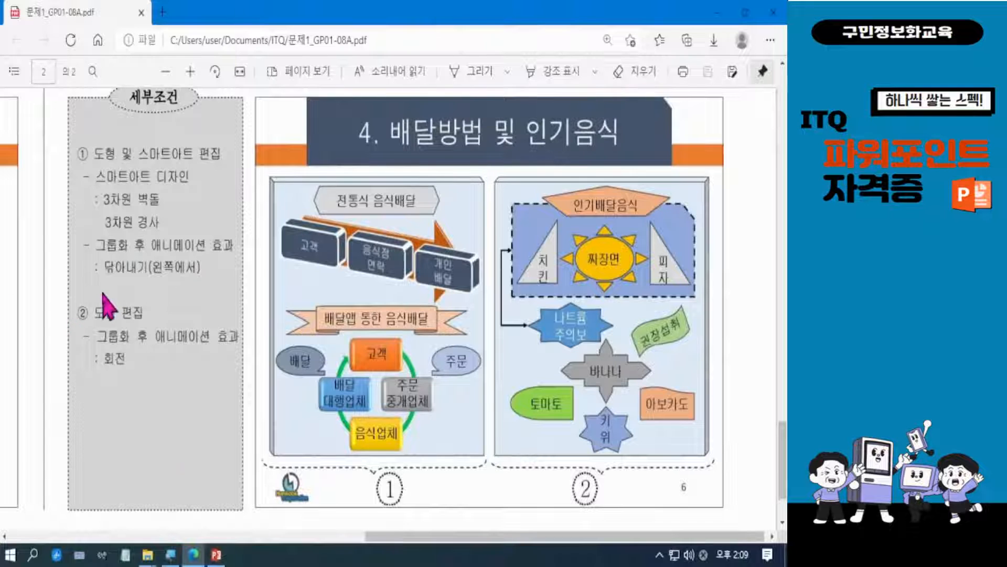
{"action": "left_click", "coordinate": [216, 555]}
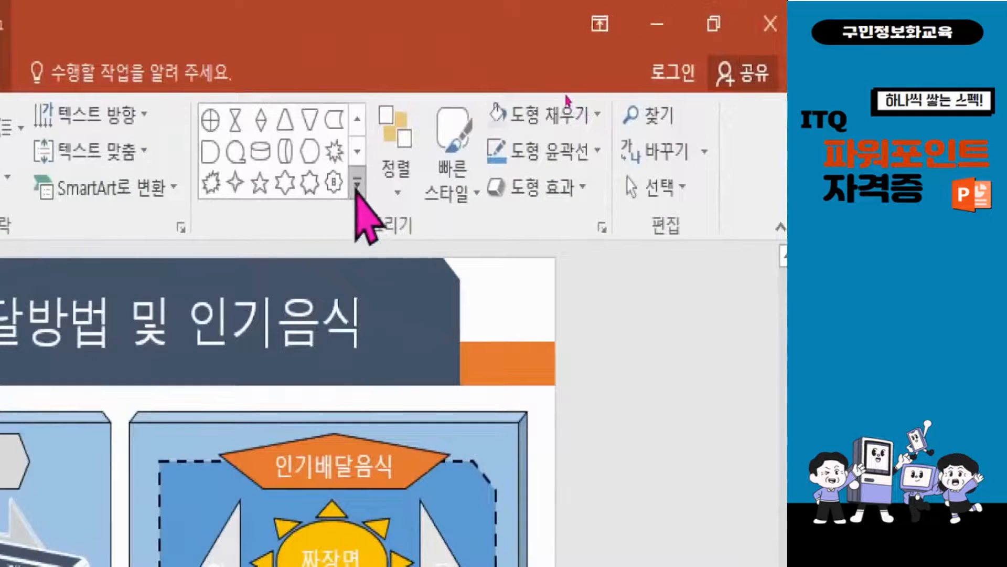
{"action": "left_click", "coordinate": [357, 184]}
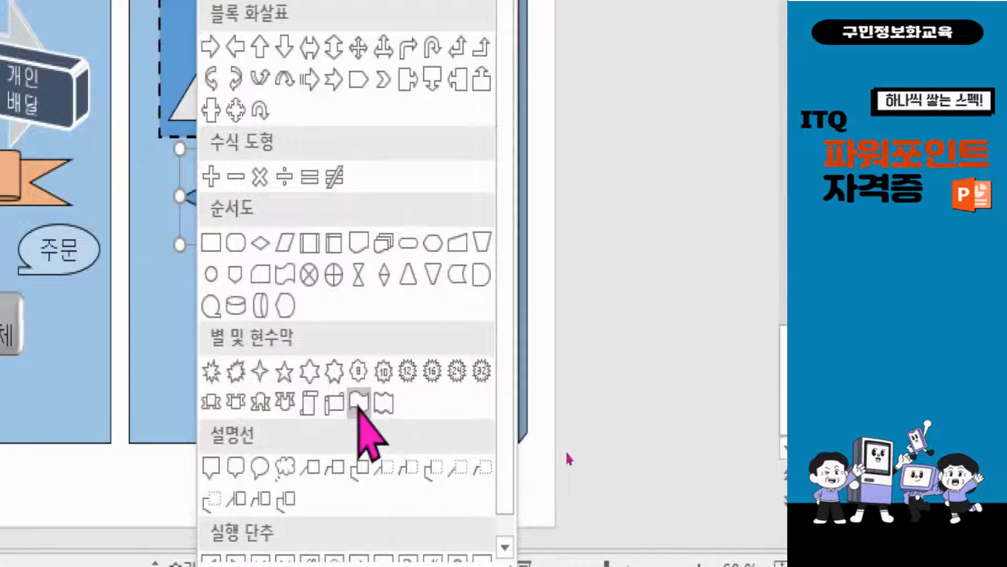
{"action": "left_click", "coordinate": [360, 405]}
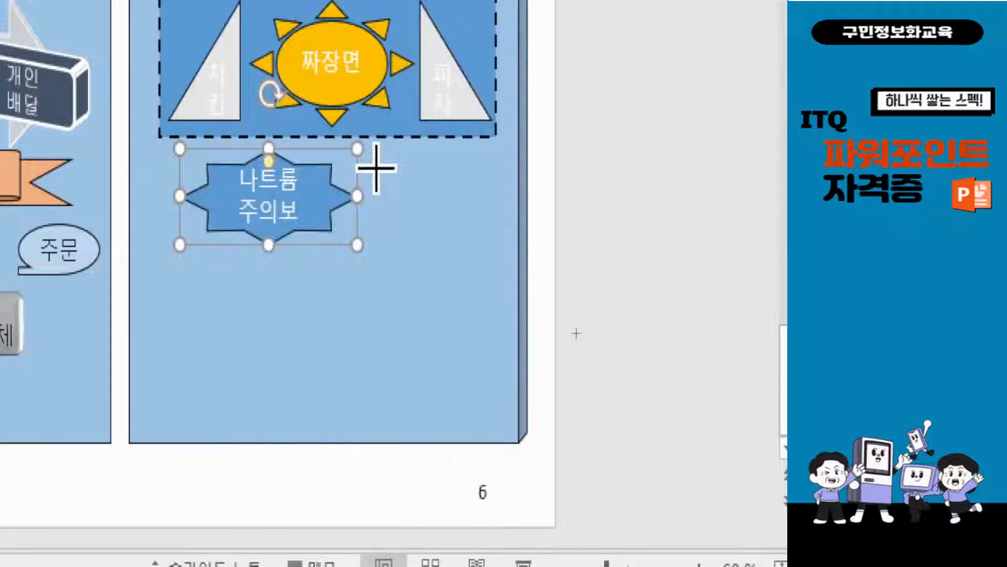
{"action": "mouse_move", "coordinate": [367, 152]}
{"action": "left_mouse_down"}
{"action": "mouse_move", "coordinate": [466, 241]}
{"action": "mouse_move", "coordinate": [495, 252]}
{"action": "mouse_move", "coordinate": [500, 234]}
{"action": "left_mouse_up"}
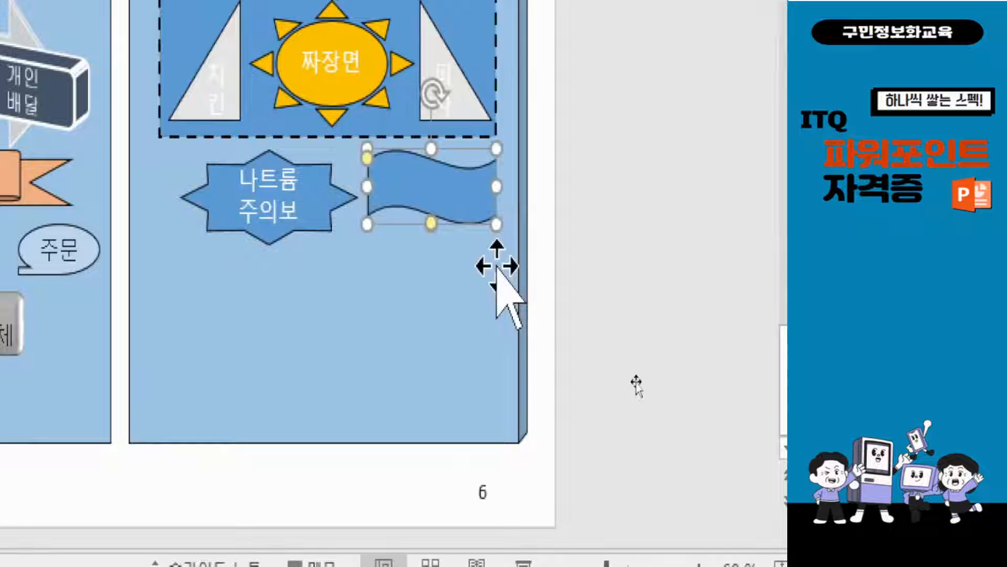
{"action": "type", "text": "권자"}
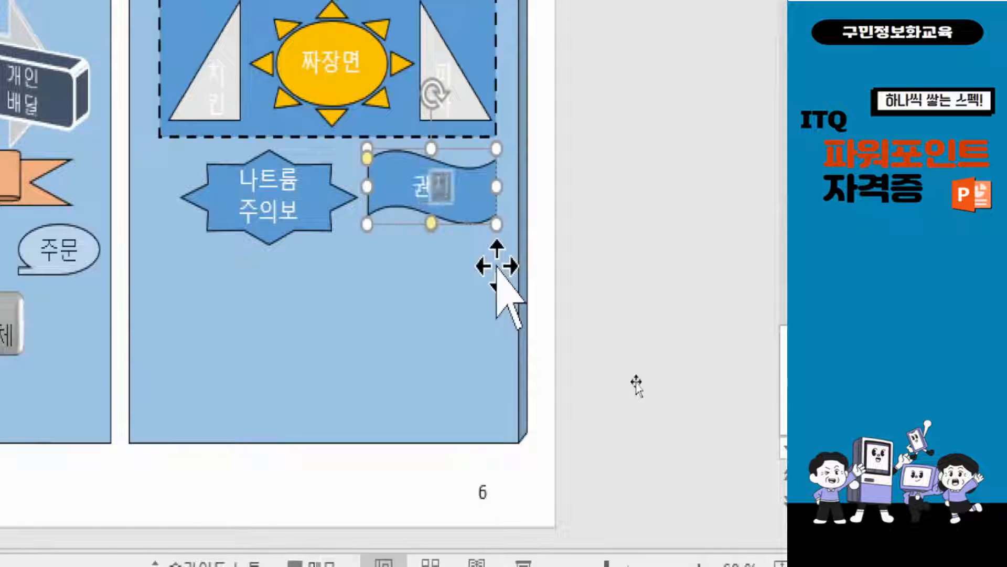
{"action": "type", "text": "ㅇ섭취"}
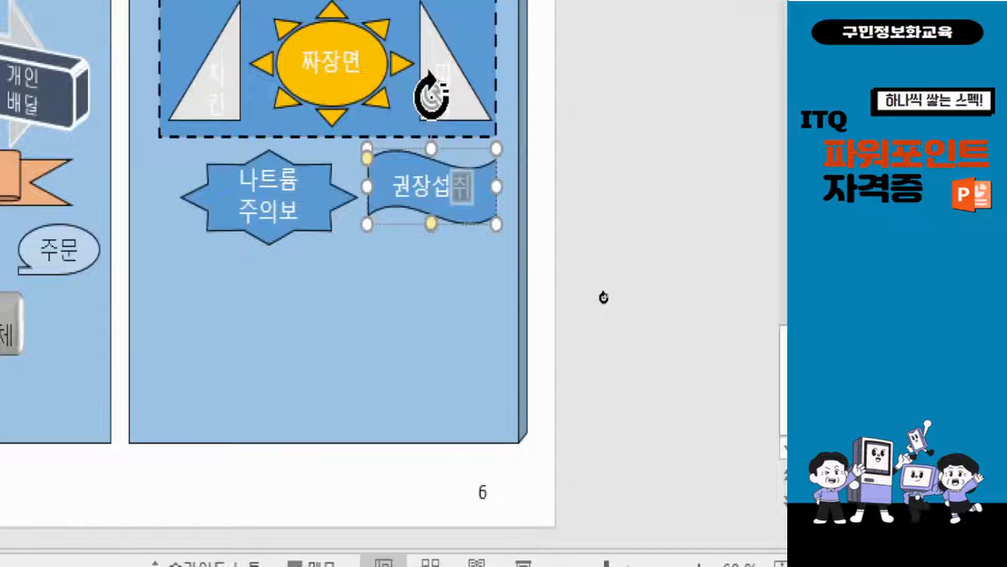
- Tilt the 권장섭취 wave counterclockwise and fit it beside the star at about 1.7 × 3.6 cm, narrowing the star to leave a gap
{"action": "left_click_drag", "start_coordinate": [430, 94], "coordinate": [404, 116]}
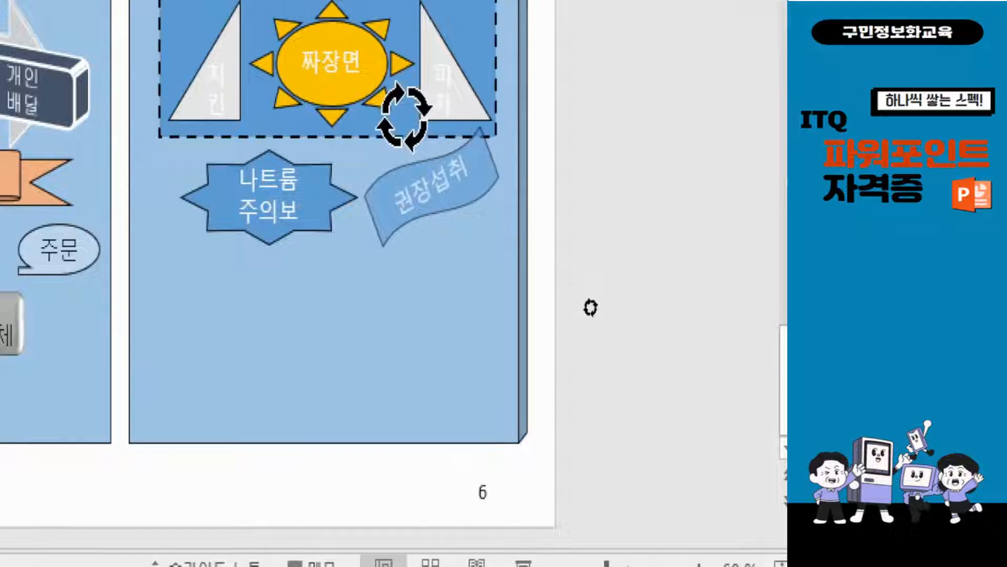
{"action": "left_click_drag", "start_coordinate": [404, 116], "coordinate": [404, 109]}
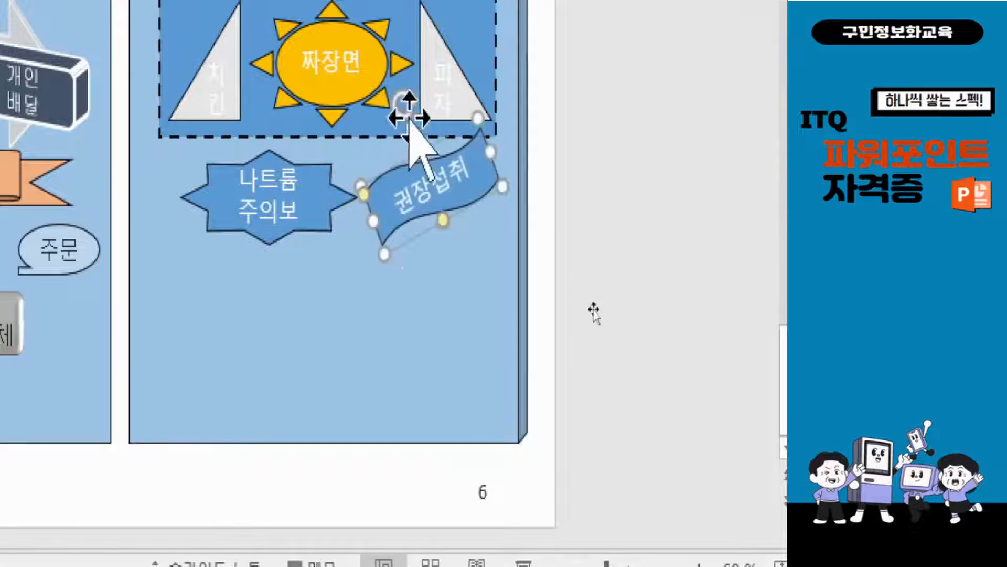
{"action": "left_click_drag", "start_coordinate": [464, 208], "coordinate": [461, 233]}
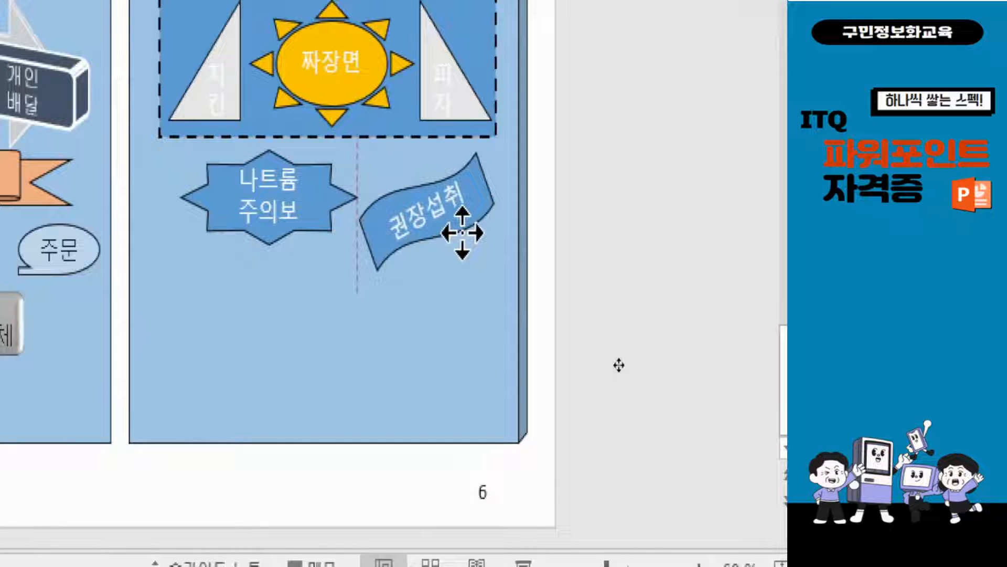
{"action": "left_click_drag", "start_coordinate": [462, 233], "coordinate": [466, 226]}
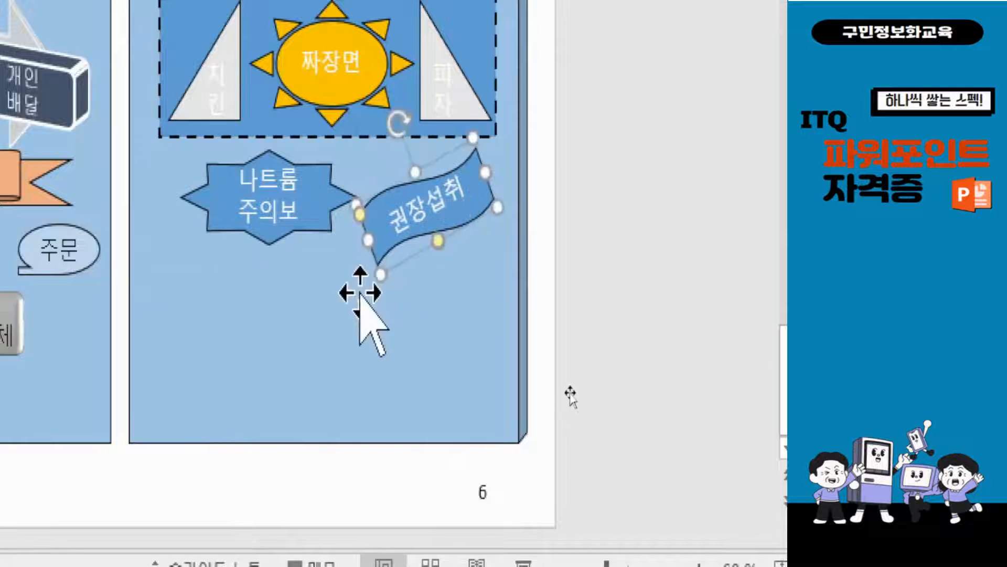
{"action": "left_click_drag", "start_coordinate": [379, 274], "coordinate": [390, 260]}
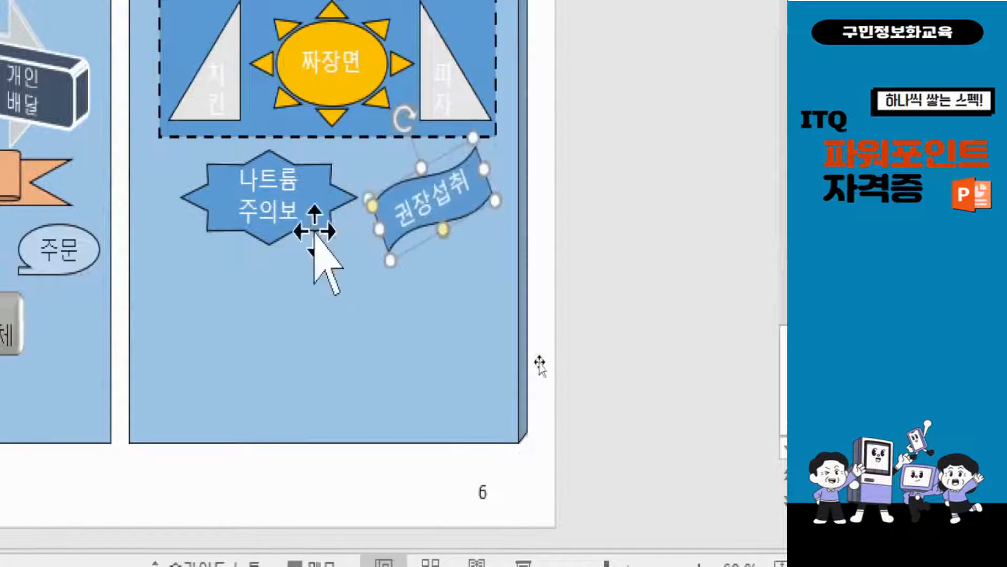
{"action": "left_click", "coordinate": [288, 231]}
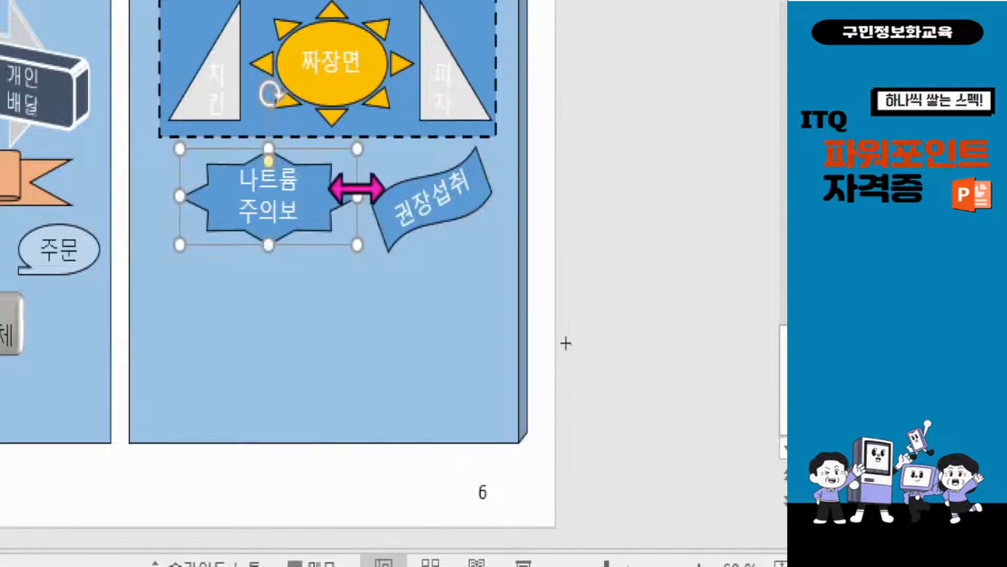
{"action": "left_click_drag", "start_coordinate": [355, 193], "coordinate": [342, 193]}
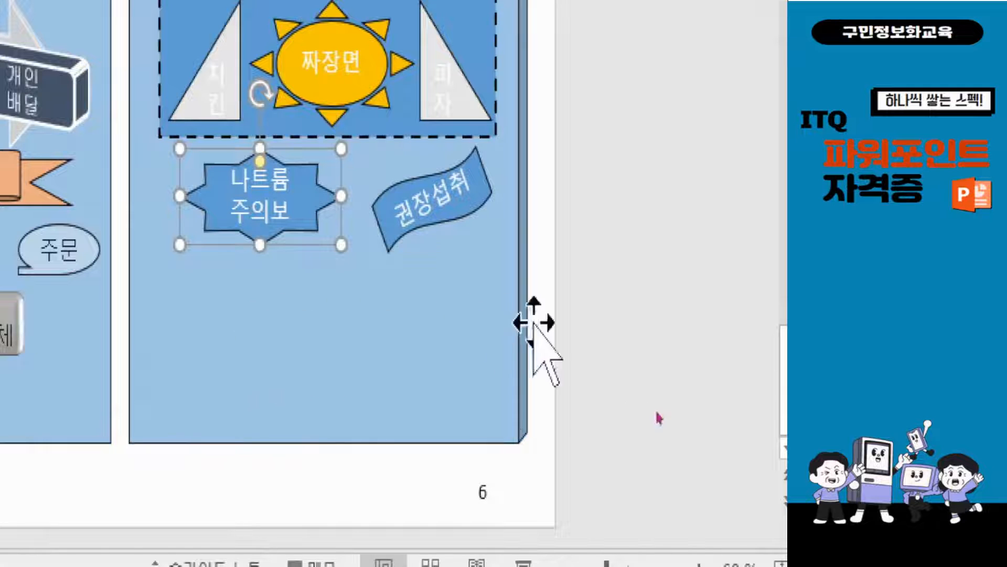
- Fill the 권장섭취 wave with a light green theme colour
{"action": "left_click", "coordinate": [477, 194]}
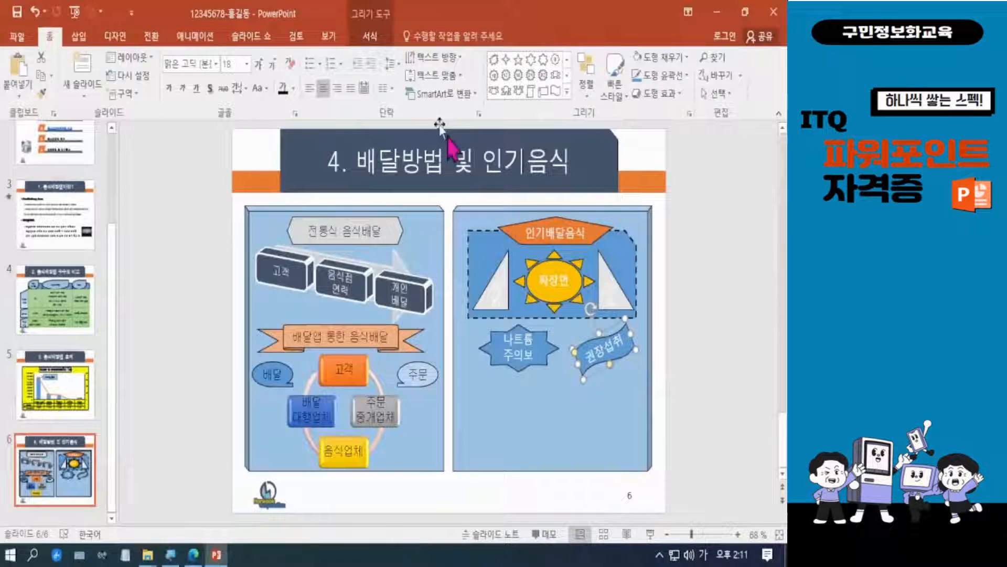
{"action": "left_click", "coordinate": [371, 37]}
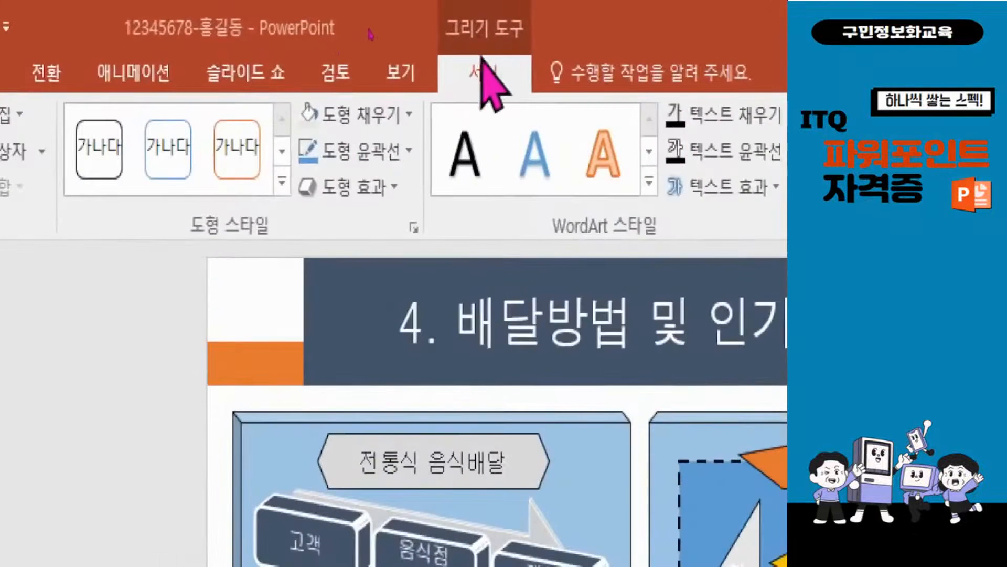
{"action": "left_click", "coordinate": [402, 120]}
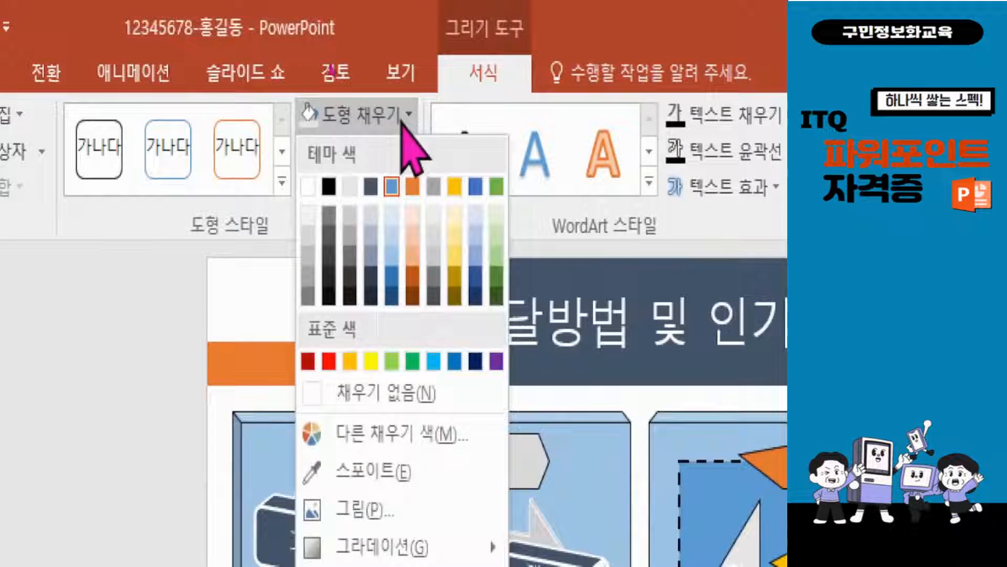
{"action": "left_click", "coordinate": [496, 234]}
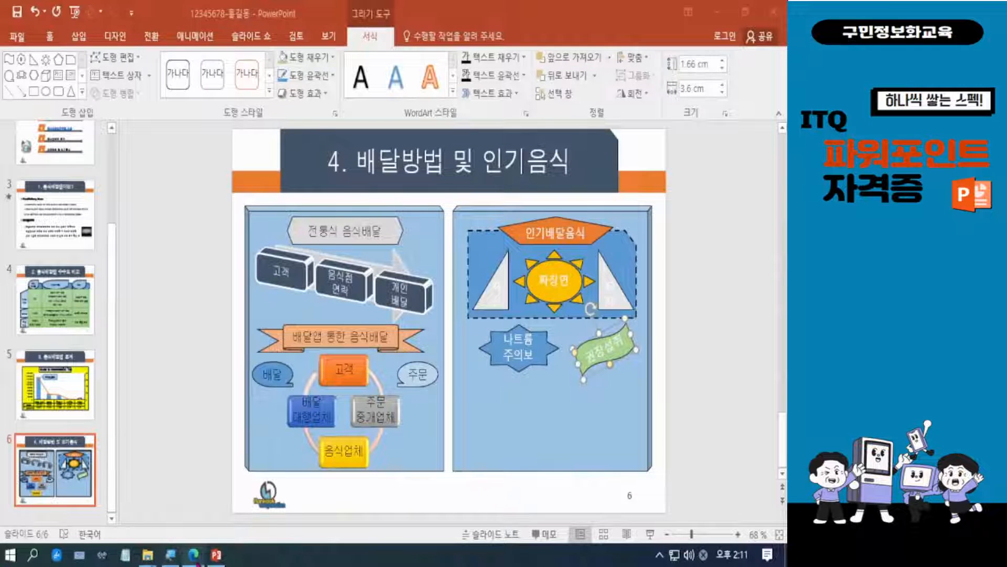
- Check the reference slide in the exam PDF, and in PowerPoint draw a left/right/up/down arrow callout centred below the star and wave
{"action": "mouse_move", "coordinate": [198, 562]}
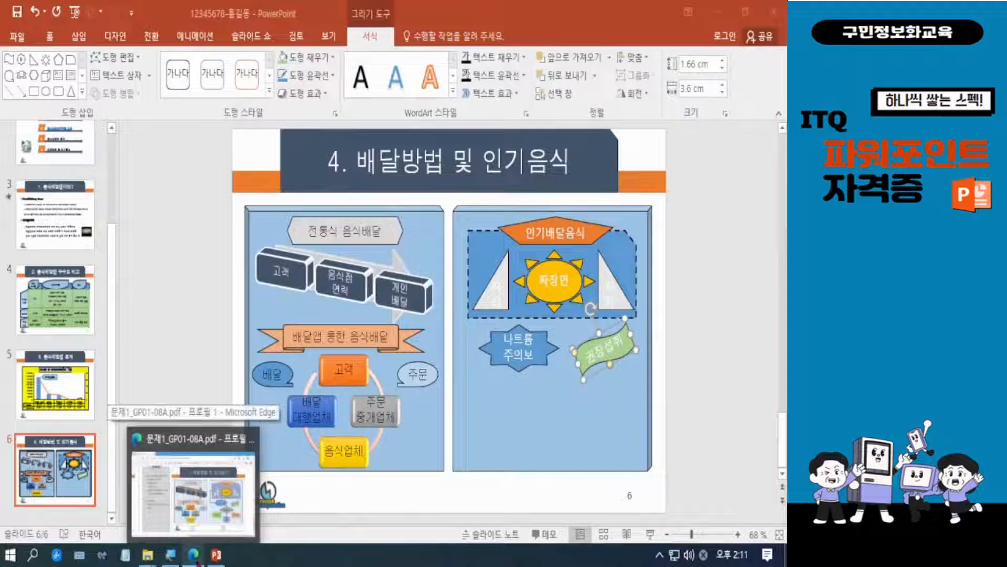
{"action": "left_click", "coordinate": [195, 557]}
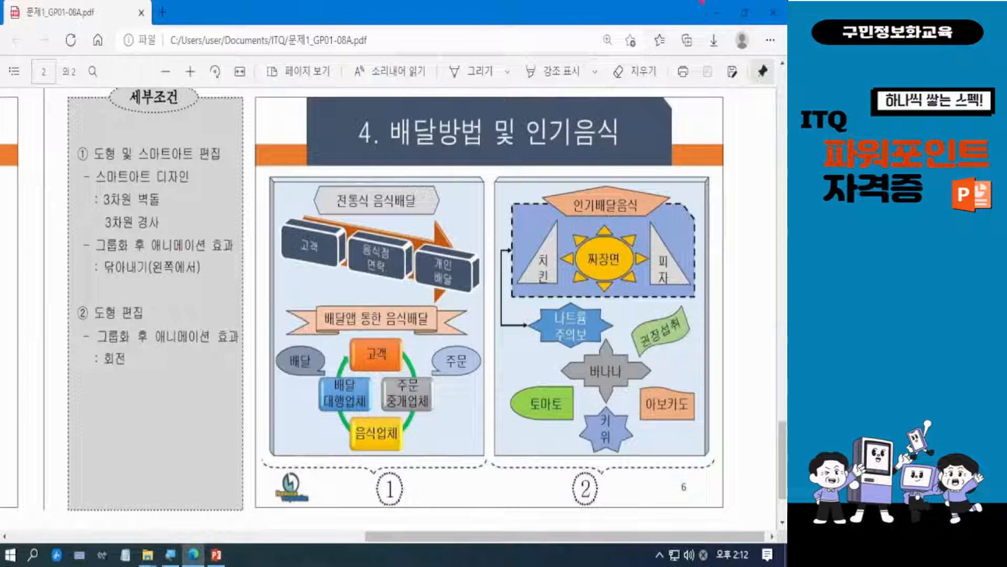
{"action": "left_click", "coordinate": [718, 12]}
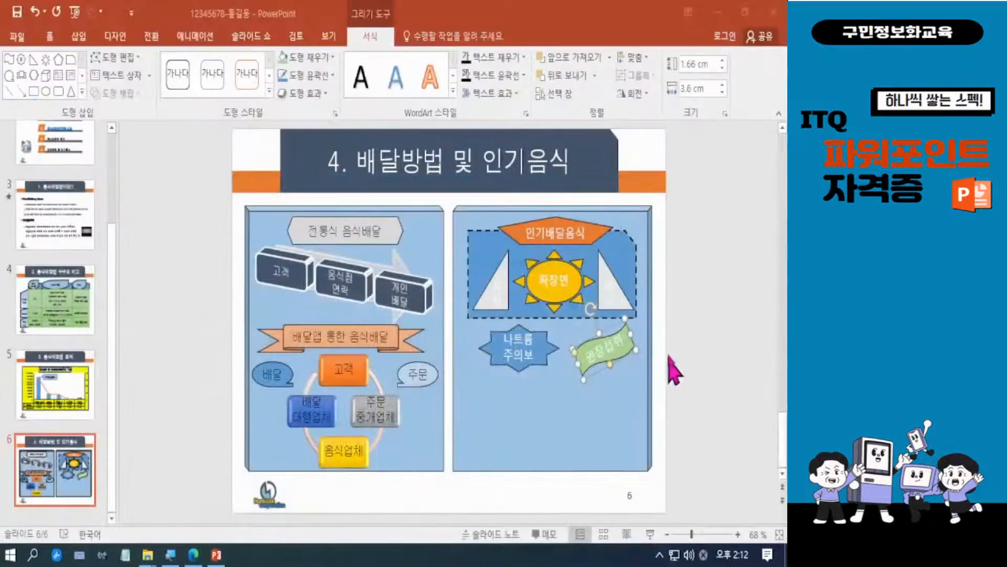
{"action": "left_click", "coordinate": [704, 337]}
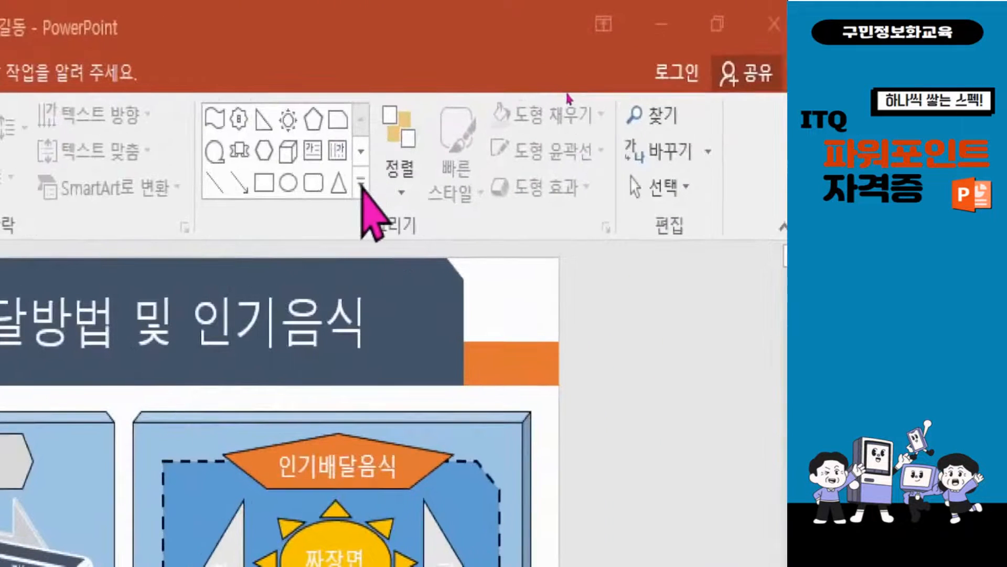
{"action": "left_click", "coordinate": [361, 183]}
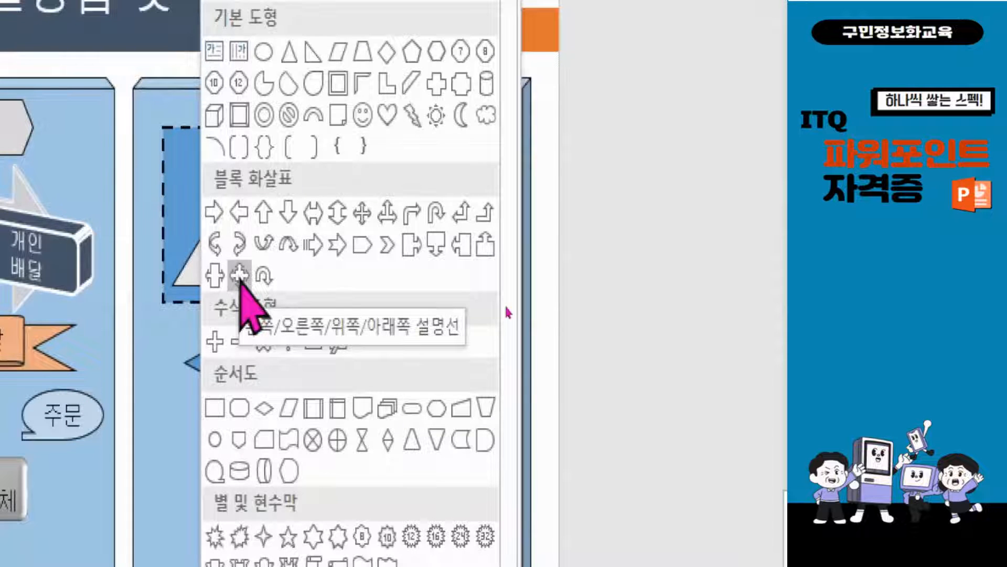
{"action": "left_click", "coordinate": [240, 275]}
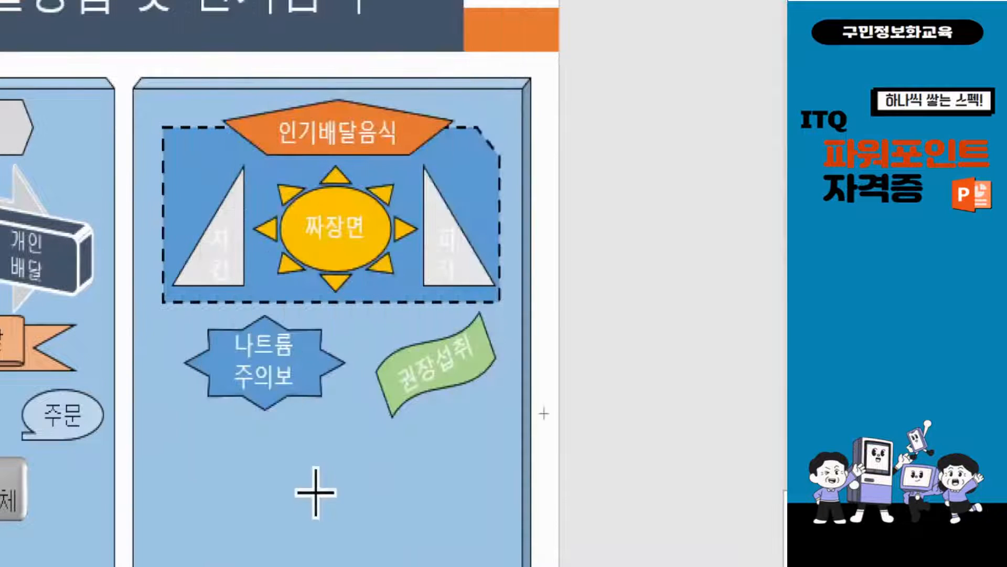
{"action": "scroll", "coordinate": [315, 490], "scroll_direction": "down", "scroll_amount": 3}
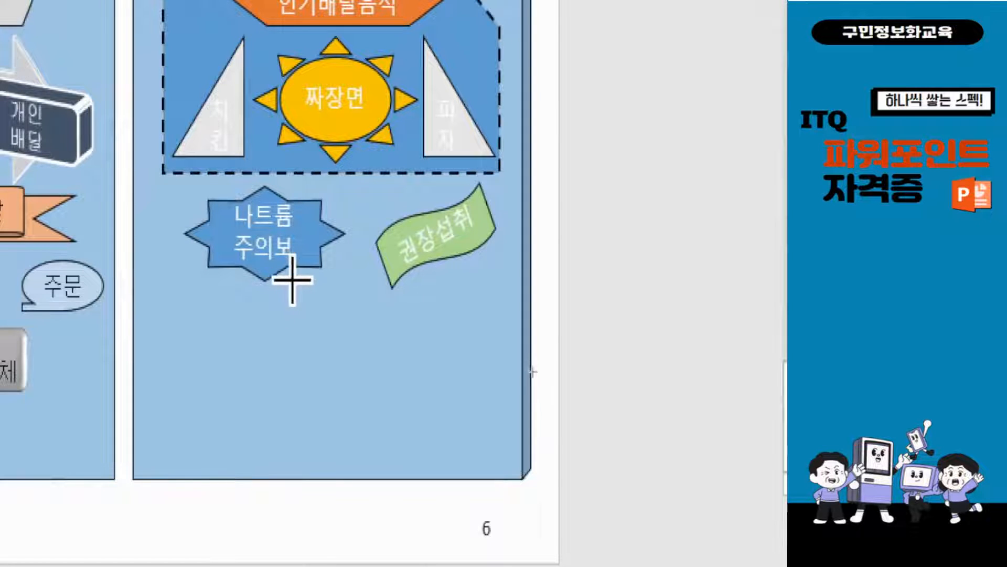
{"action": "mouse_move", "coordinate": [292, 281]}
{"action": "left_mouse_down"}
{"action": "mouse_move", "coordinate": [392, 360]}
{"action": "mouse_move", "coordinate": [427, 409]}
{"action": "left_mouse_up"}
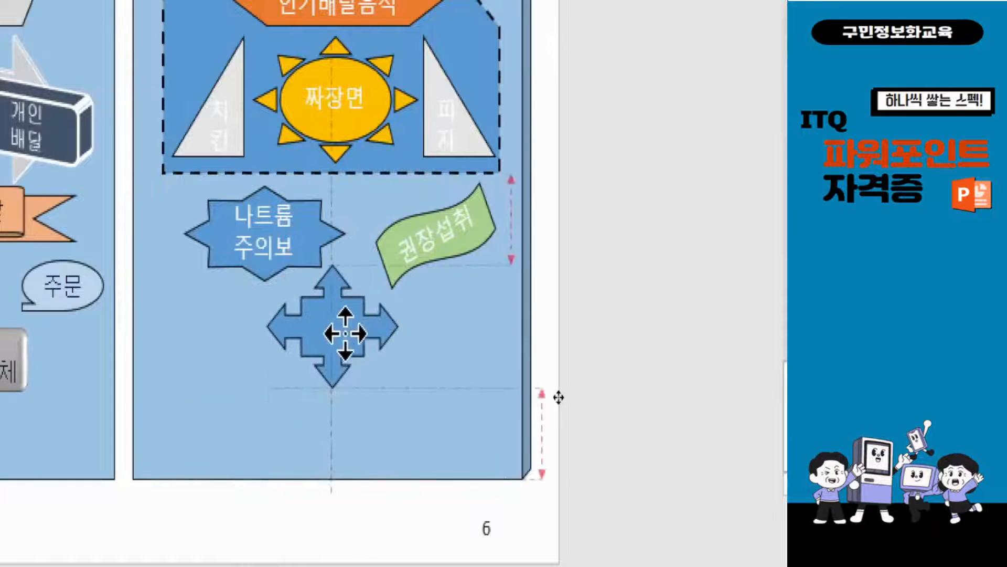
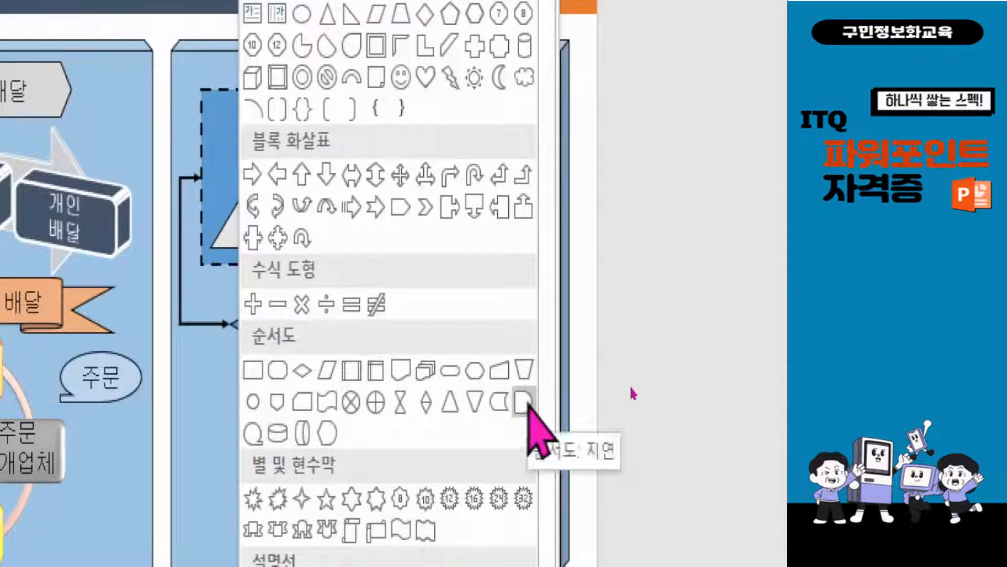
- Draw a Flowchart: Delay shape labelled "토마토" below and left of the 바나나 callout, sized about 1.4 × 3.3 cm
{"action": "left_click", "coordinate": [523, 402]}
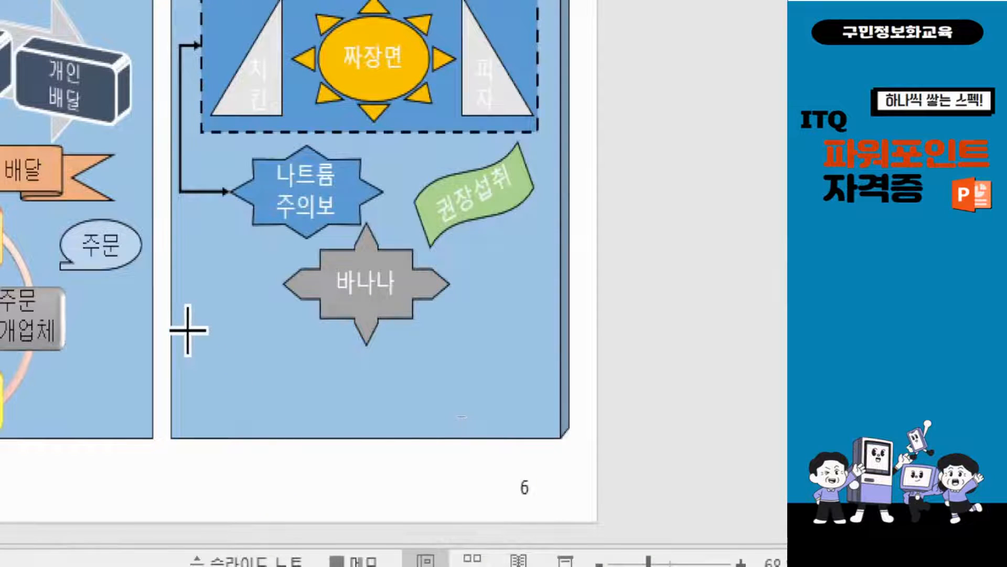
{"action": "left_click_drag", "start_coordinate": [187, 330], "coordinate": [306, 389]}
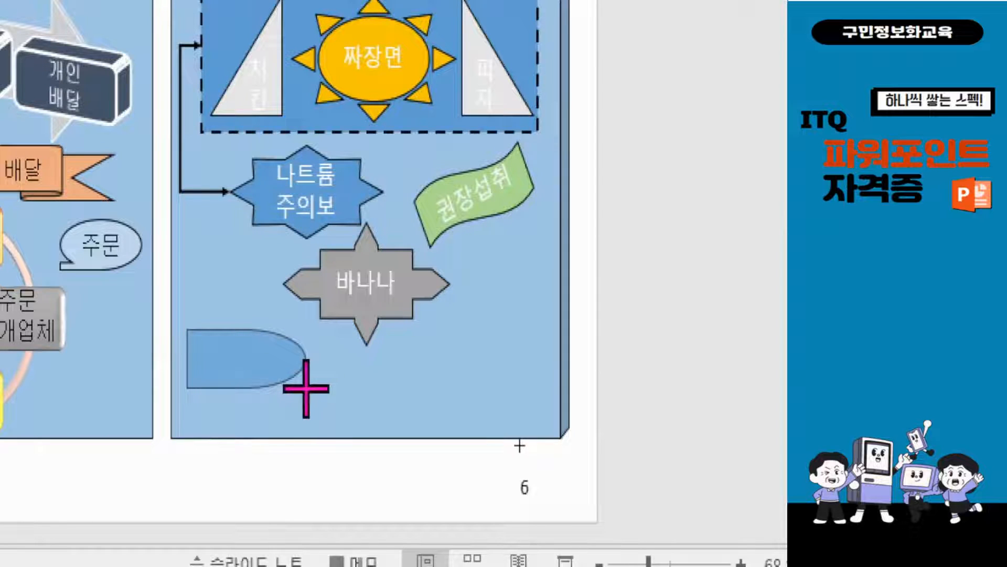
{"action": "left_click_drag", "start_coordinate": [306, 389], "coordinate": [306, 389]}
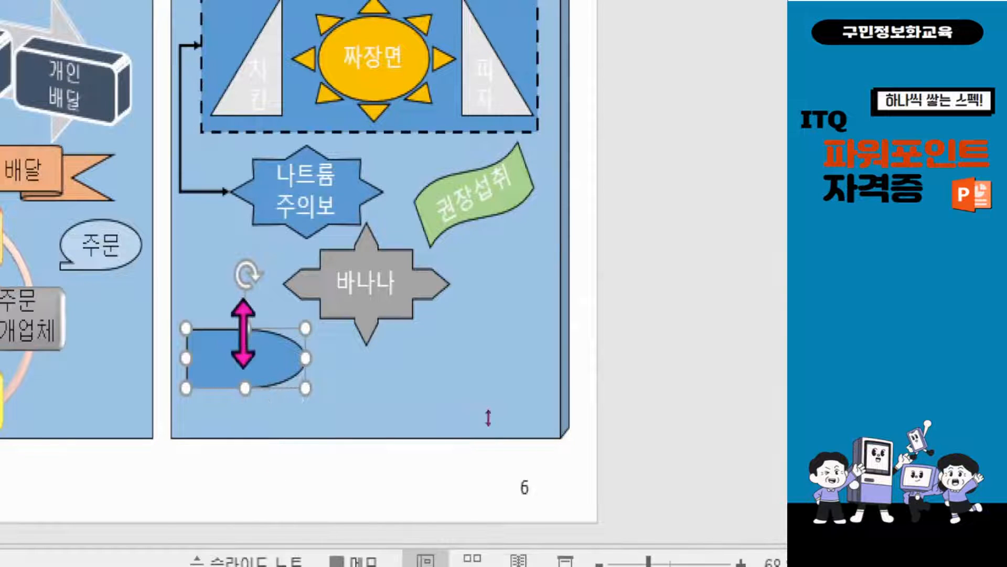
{"action": "left_click_drag", "start_coordinate": [244, 329], "coordinate": [244, 332]}
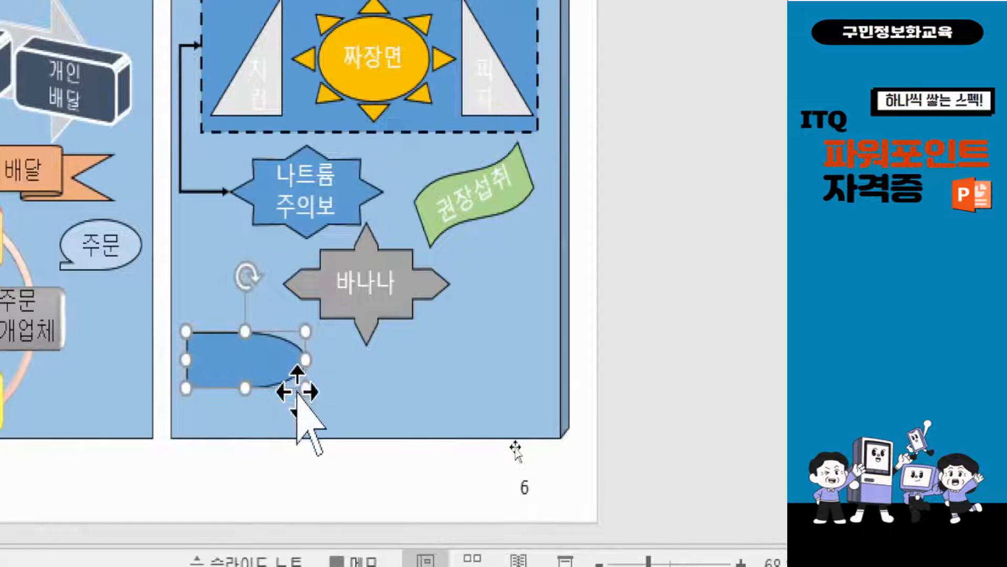
{"action": "type", "text": "토마토"}
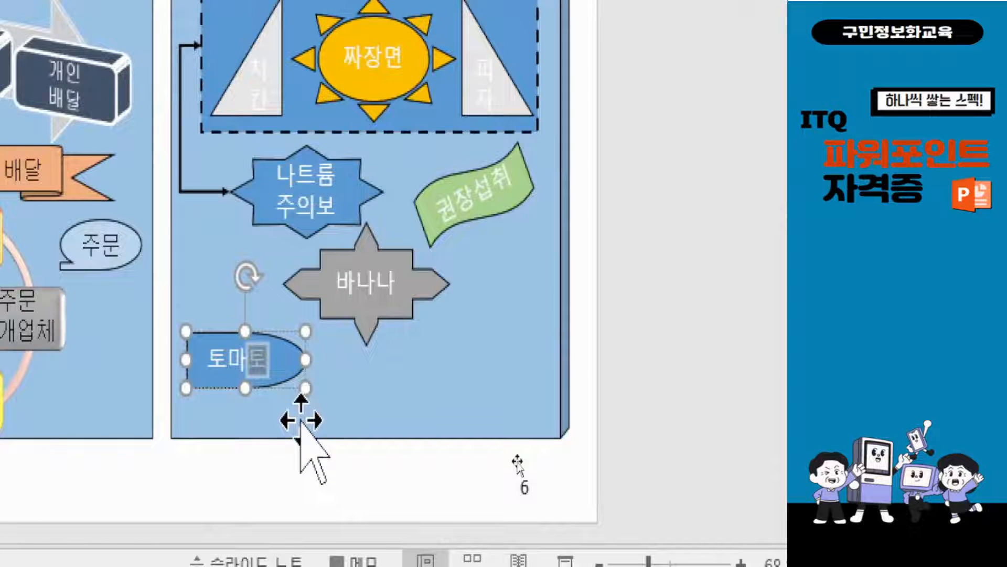
{"action": "left_click_drag", "start_coordinate": [305, 360], "coordinate": [292, 360]}
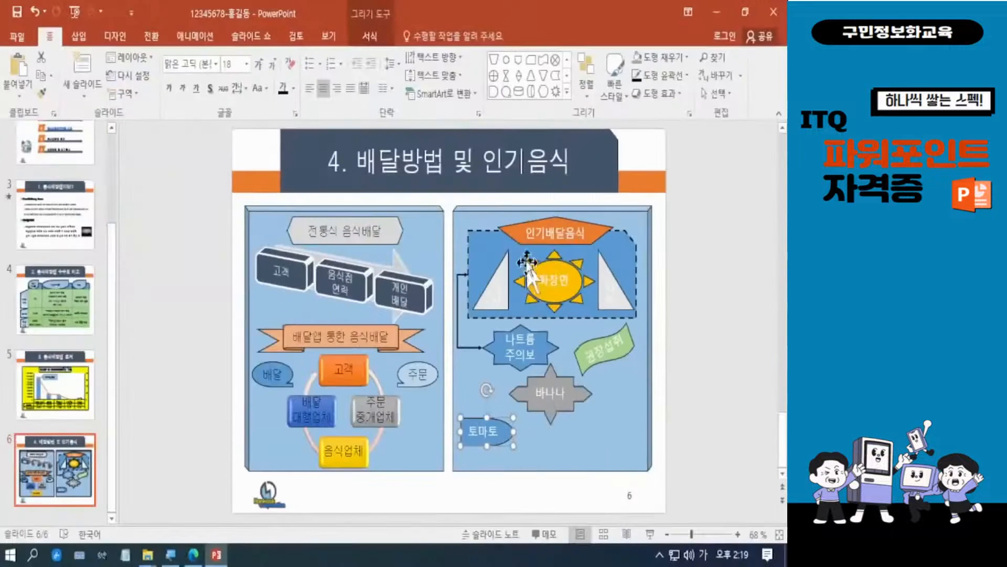
- Fill the 토마토 shape with a light green theme colour and flip it horizontally
{"action": "left_click", "coordinate": [380, 37]}
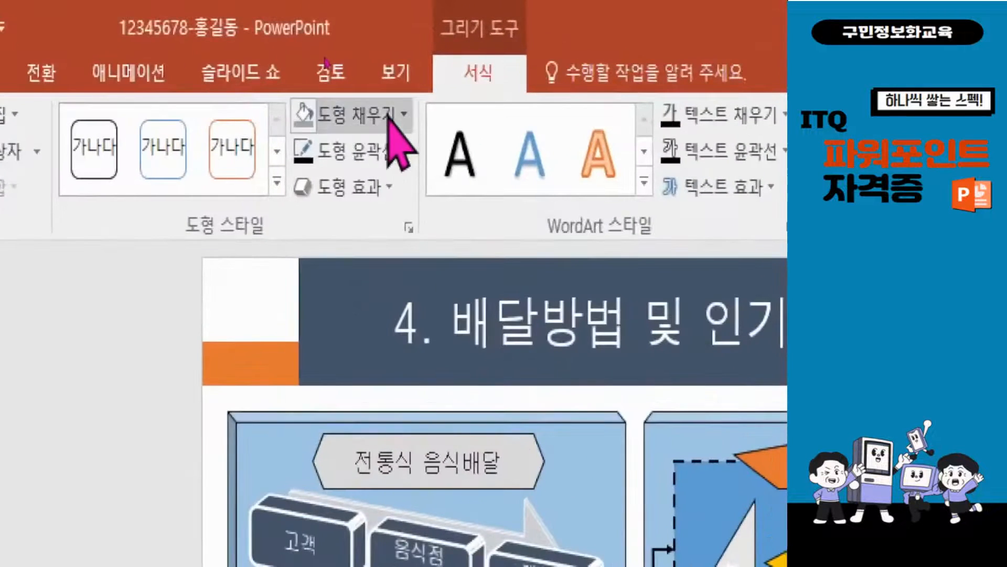
{"action": "left_click", "coordinate": [408, 112]}
{"action": "left_click", "coordinate": [492, 186]}
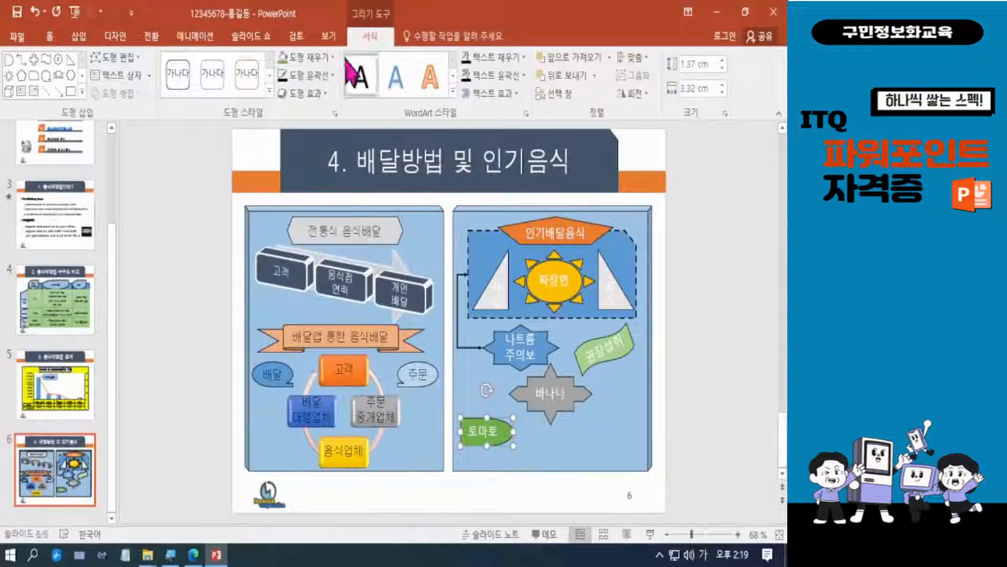
{"action": "left_click", "coordinate": [315, 56]}
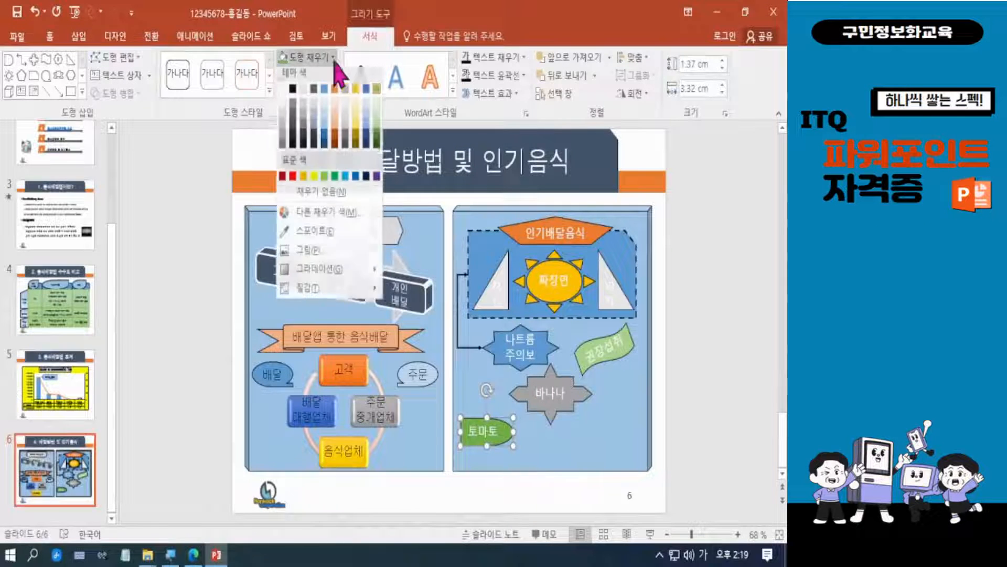
{"action": "left_click", "coordinate": [377, 143]}
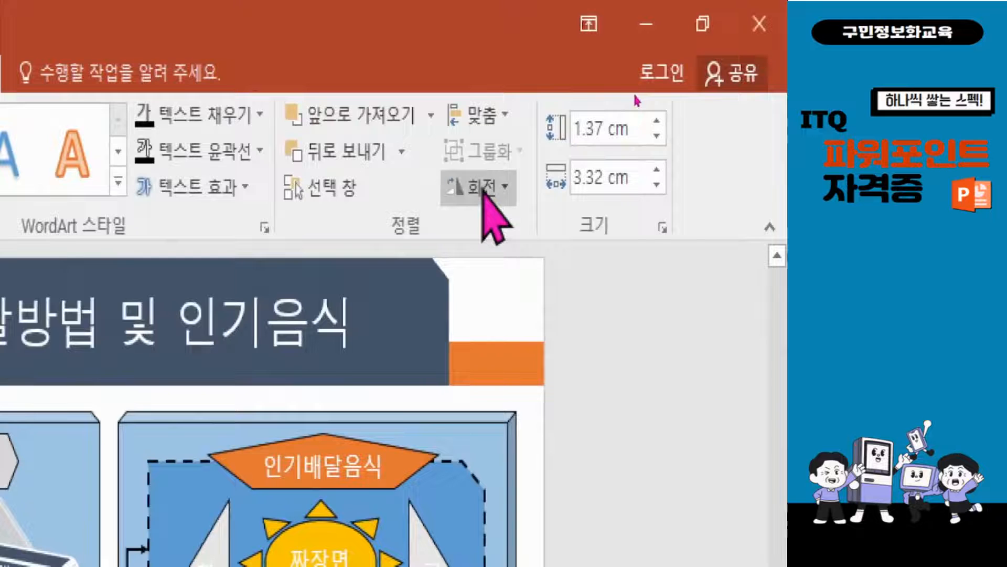
{"action": "left_click", "coordinate": [481, 188]}
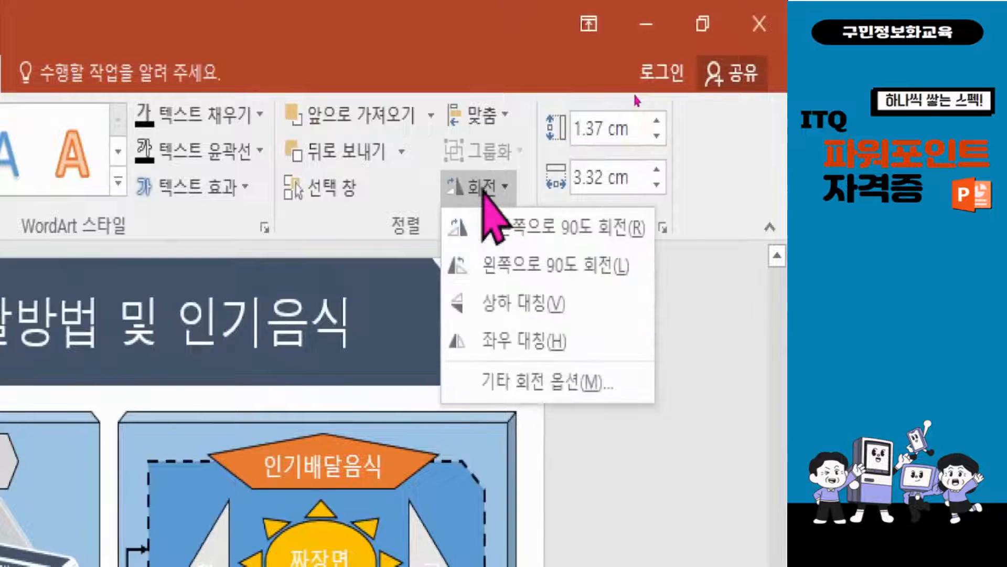
{"action": "left_click", "coordinate": [525, 341]}
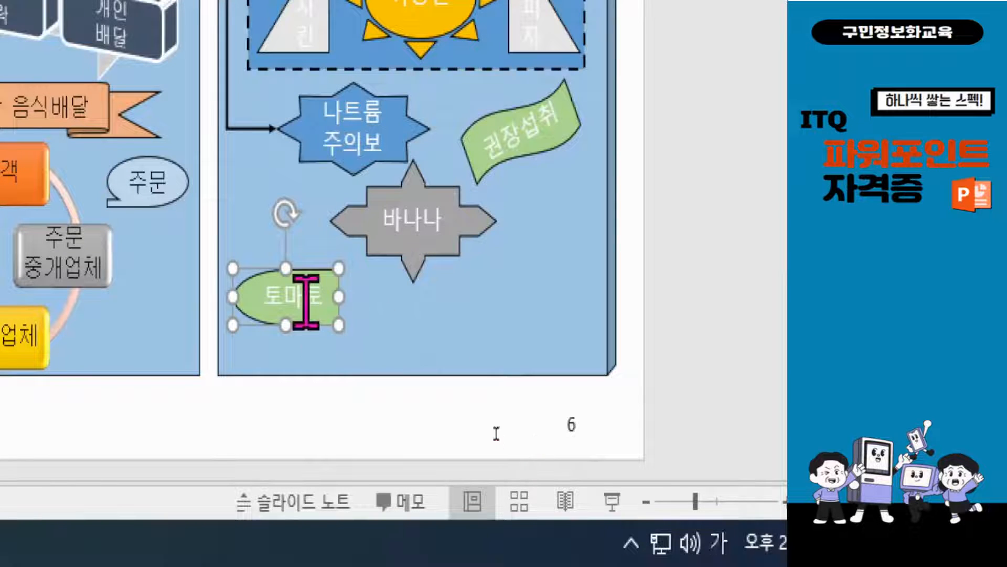
- Nudge the 토마토 shape slightly right and up, closer to the 바나나 callout
{"action": "key", "text": "ctrl+Right"}
{"action": "key", "text": "ctrl+Right"}
{"action": "key", "text": "ctrl+Right"}
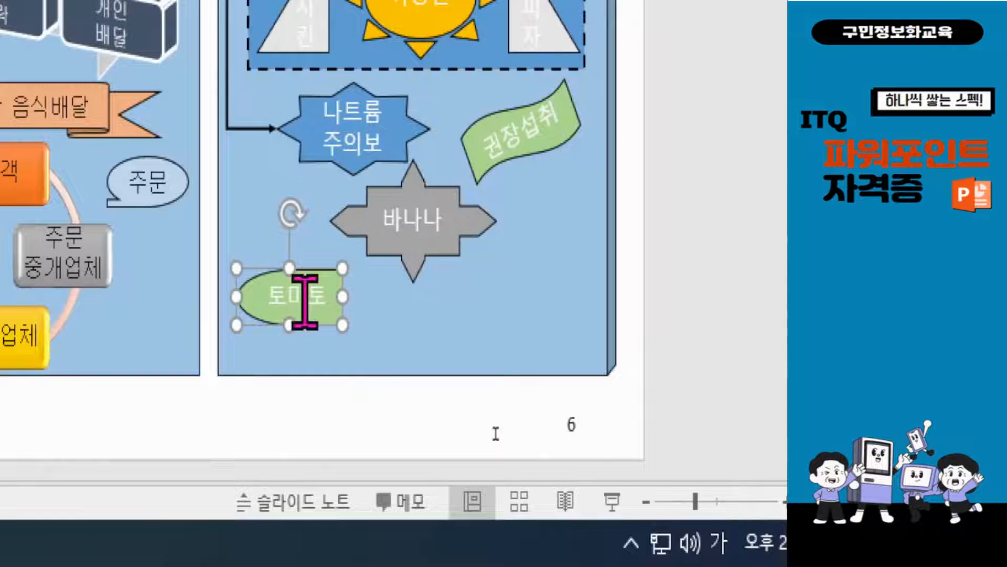
{"action": "key", "text": "ctrl+Right"}
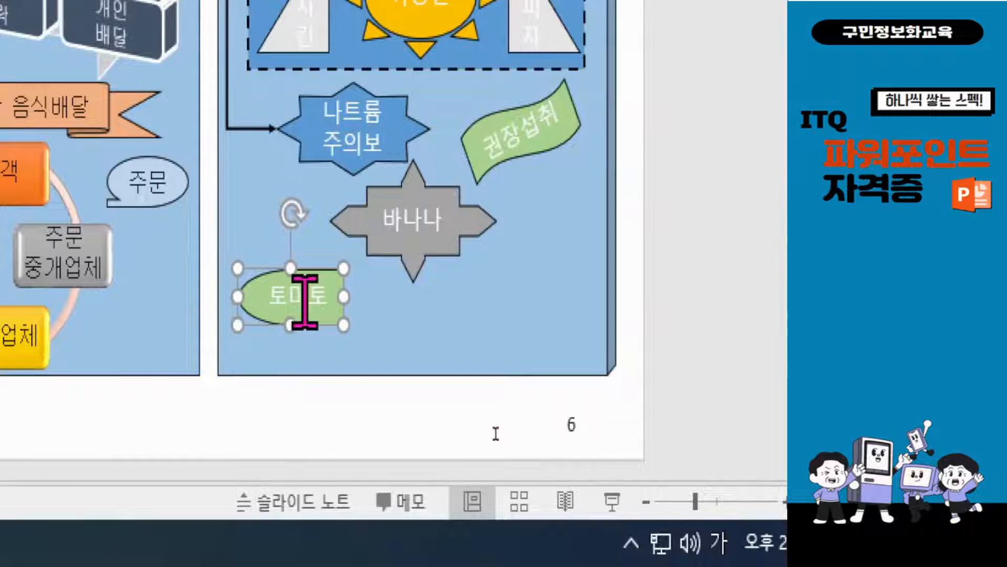
{"action": "key", "text": "ctrl+Up"}
{"action": "key", "text": "ctrl+Up"}
{"action": "key", "text": "ctrl+Up"}
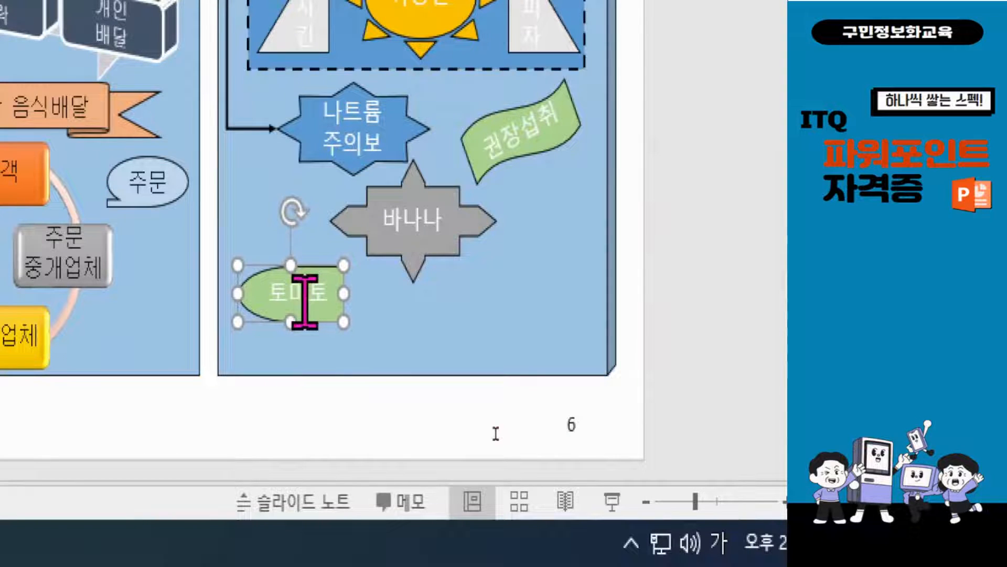
{"action": "key", "text": "ctrl+Up"}
{"action": "key", "text": "ctrl+Up"}
{"action": "key", "text": "ctrl+Up"}
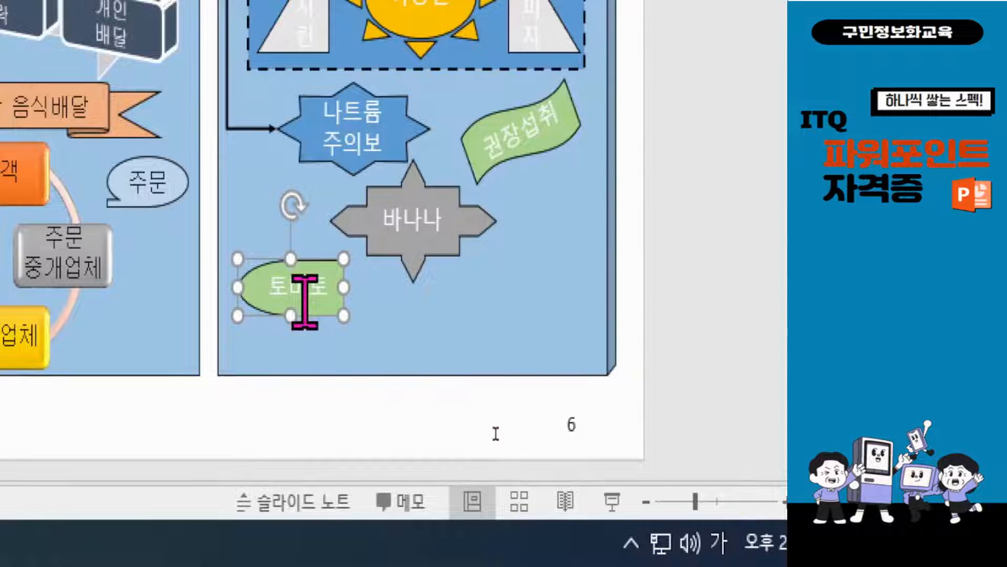
{"action": "key", "text": "ctrl+Up"}
{"action": "key", "text": "ctrl+Up"}
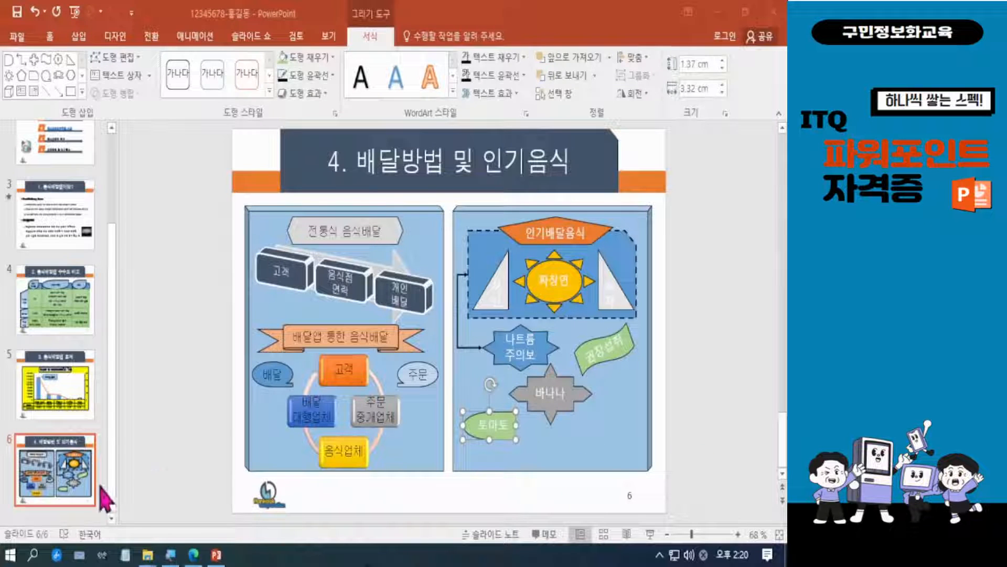
- Check the exam PDF in Edge, and in PowerPoint draw a Flowchart: Document shape about 1.6 × 3.6 cm below and right of the 바나나 callout
{"action": "left_click", "coordinate": [194, 555]}
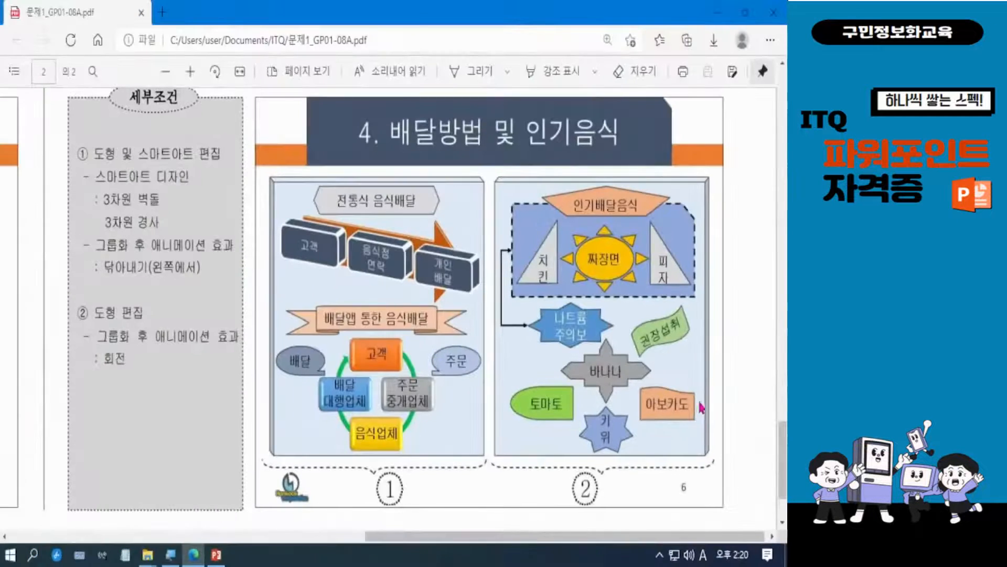
{"action": "left_click", "coordinate": [216, 555]}
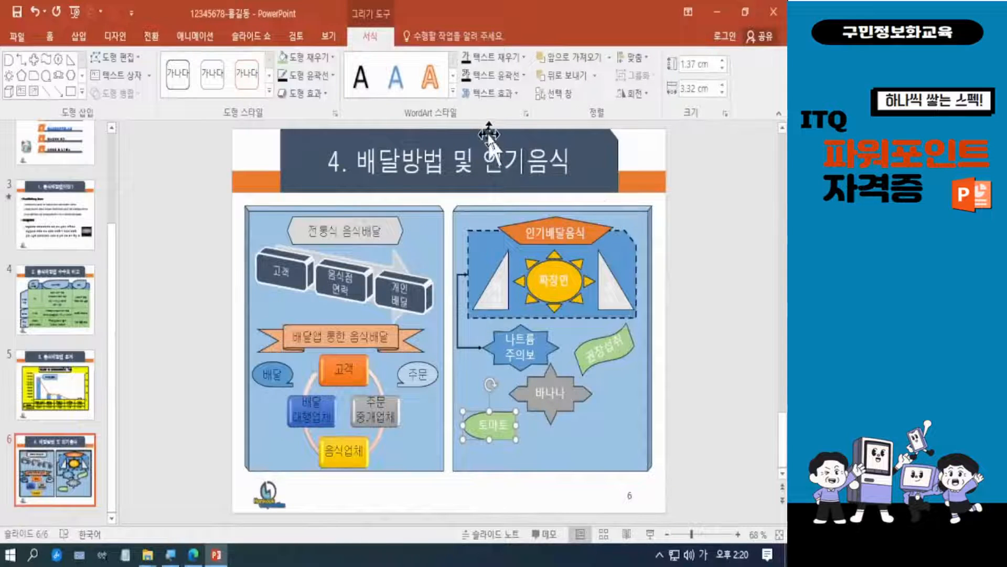
{"action": "left_click", "coordinate": [718, 347]}
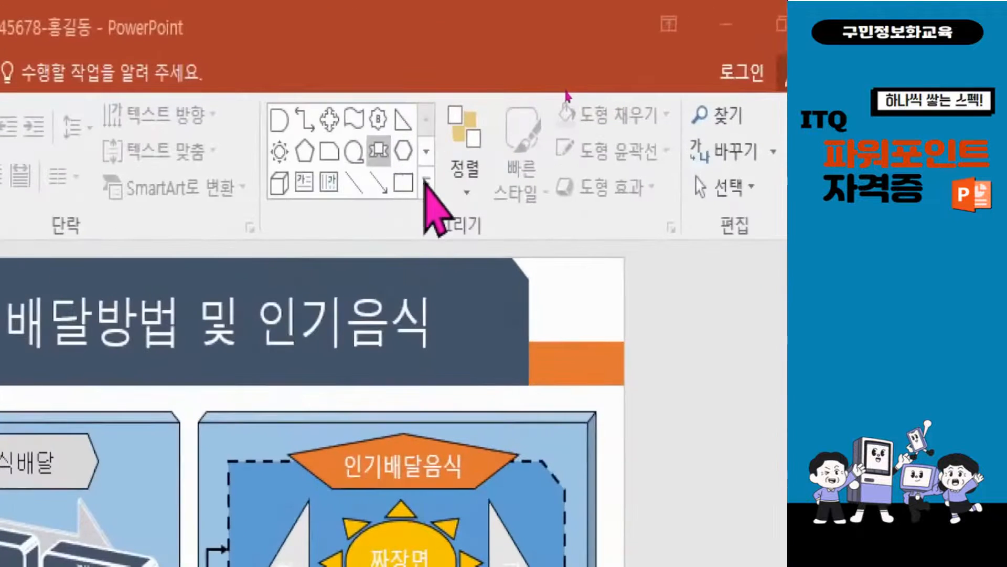
{"action": "left_click", "coordinate": [425, 187]}
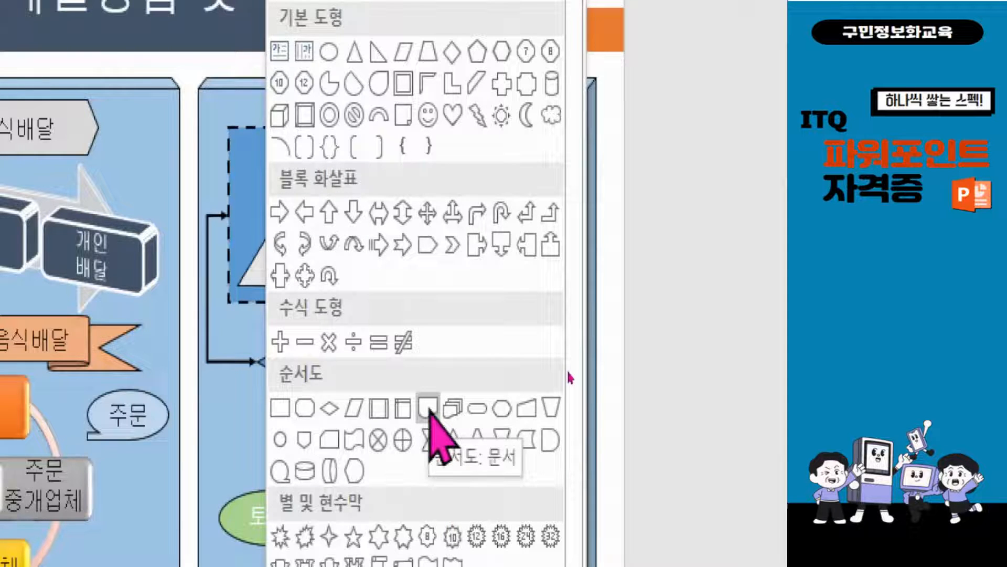
{"action": "left_click", "coordinate": [428, 408]}
{"action": "scroll", "coordinate": [524, 488], "scroll_direction": "down", "scroll_amount": 2}
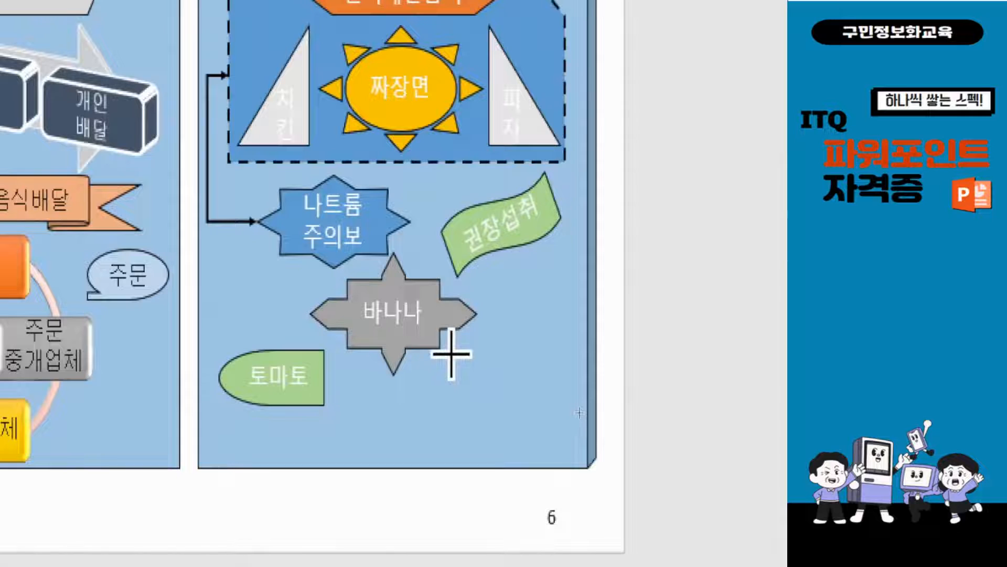
{"action": "mouse_move", "coordinate": [451, 352]}
{"action": "left_mouse_down"}
{"action": "mouse_move", "coordinate": [472, 353]}
{"action": "mouse_move", "coordinate": [573, 418]}
{"action": "left_mouse_up"}
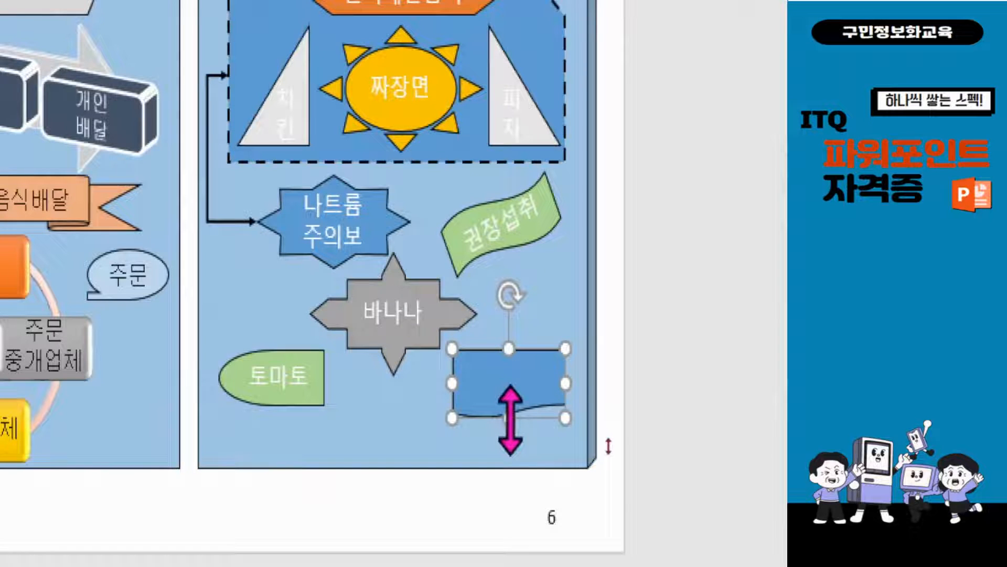
{"action": "left_click_drag", "start_coordinate": [510, 420], "coordinate": [510, 416]}
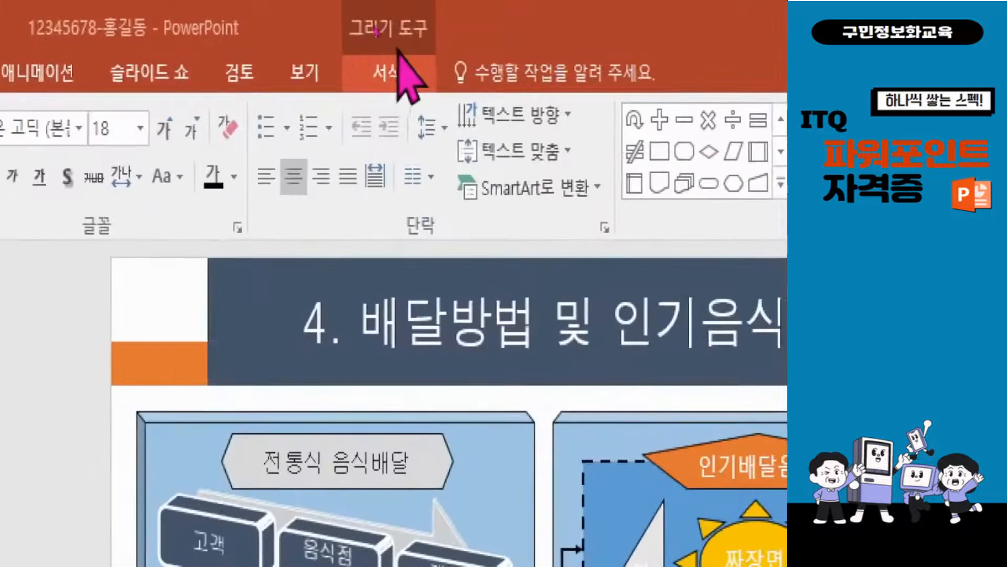
- Fill the document shape with the orange theme colour and flip it vertically
{"action": "left_click", "coordinate": [393, 49]}
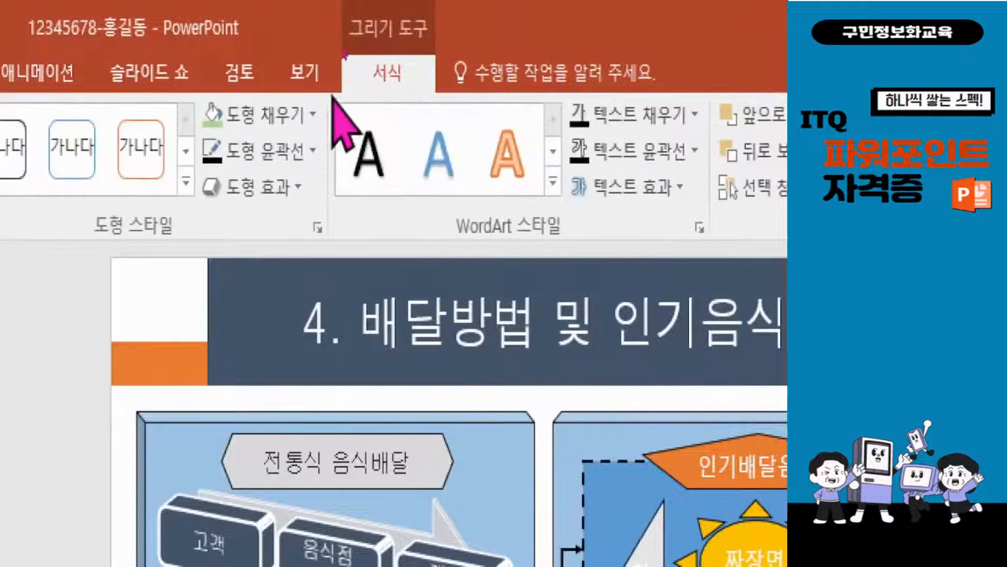
{"action": "left_click", "coordinate": [311, 115]}
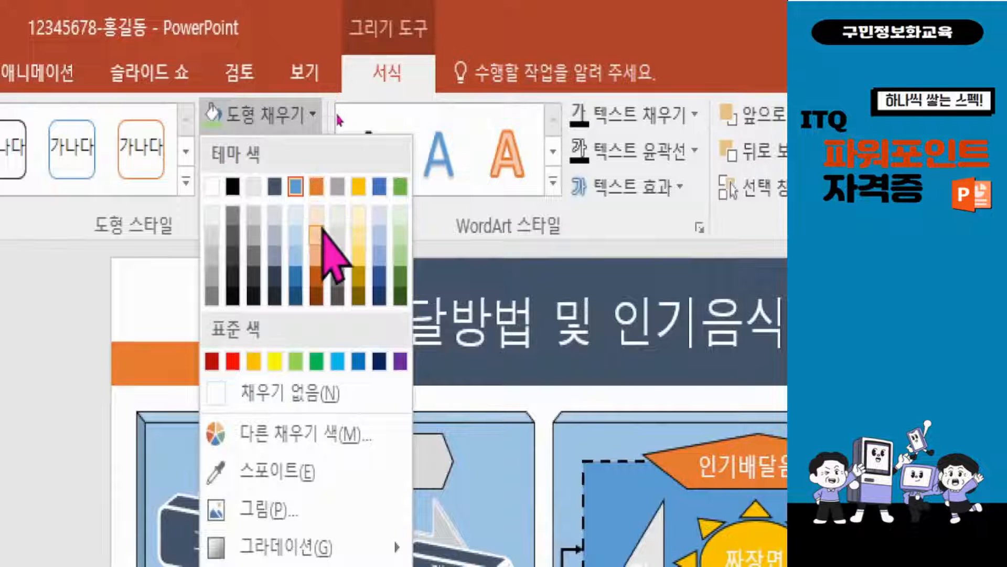
{"action": "left_click", "coordinate": [319, 181]}
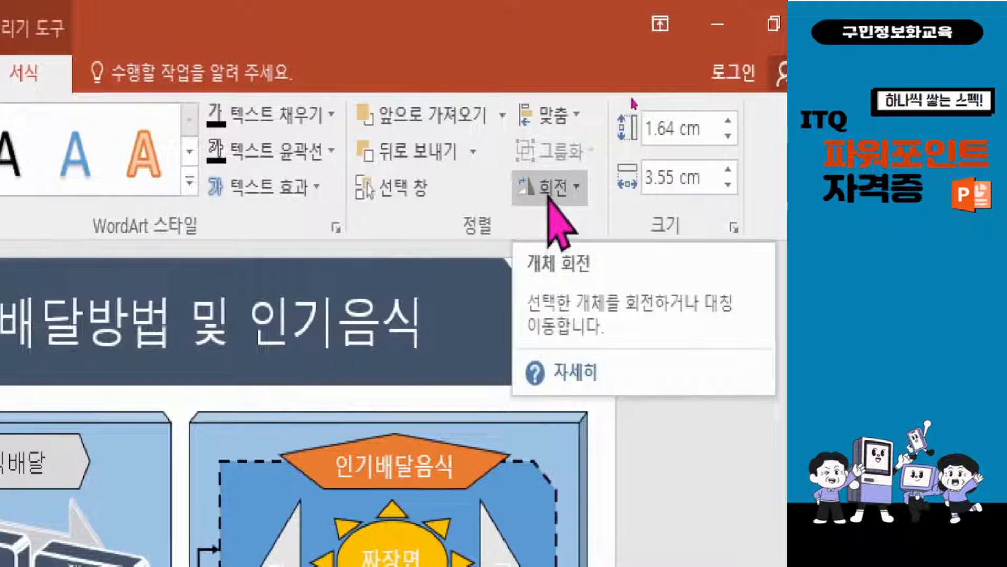
{"action": "left_click", "coordinate": [549, 197]}
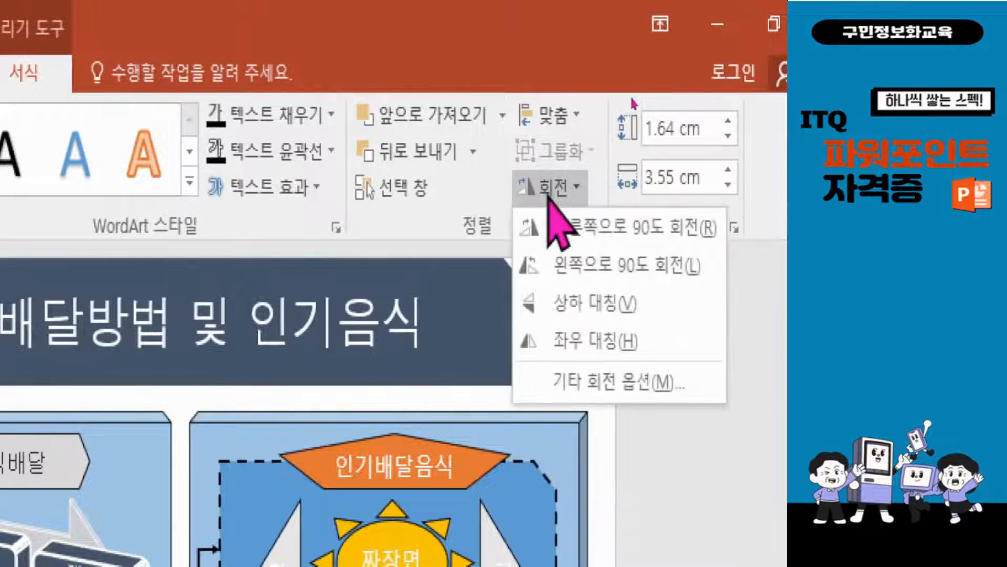
{"action": "left_click", "coordinate": [568, 314]}
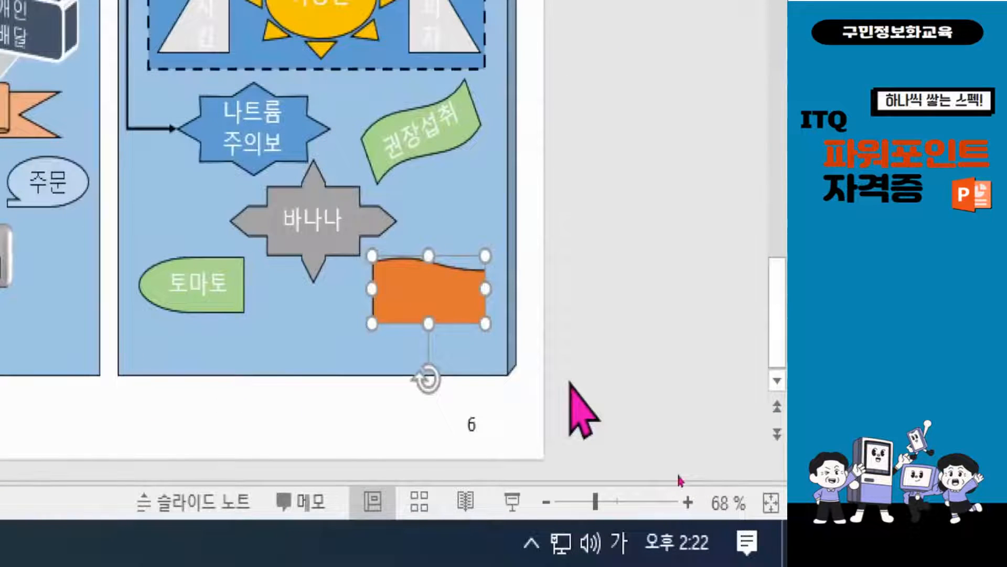
{"action": "type", "text": "이"}
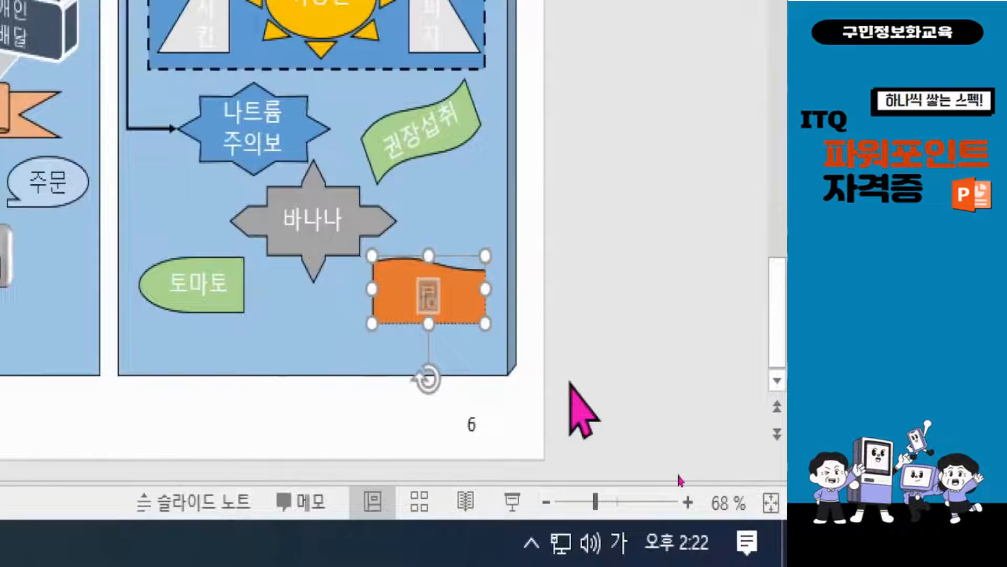
{"action": "type", "text": "름"}
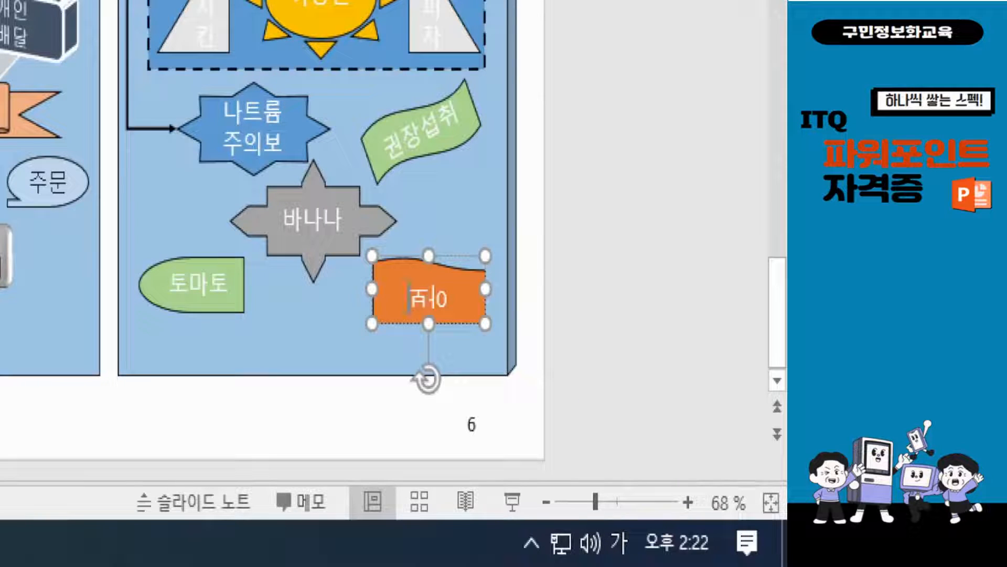
{"action": "key", "text": "BackSpace"}
{"action": "key", "text": "BackSpace"}
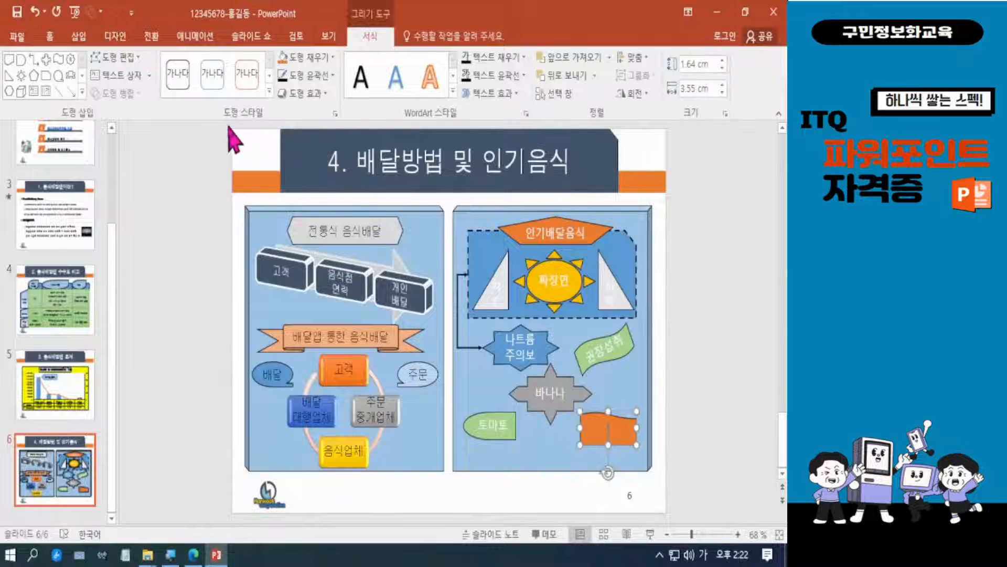
{"action": "left_click", "coordinate": [708, 372]}
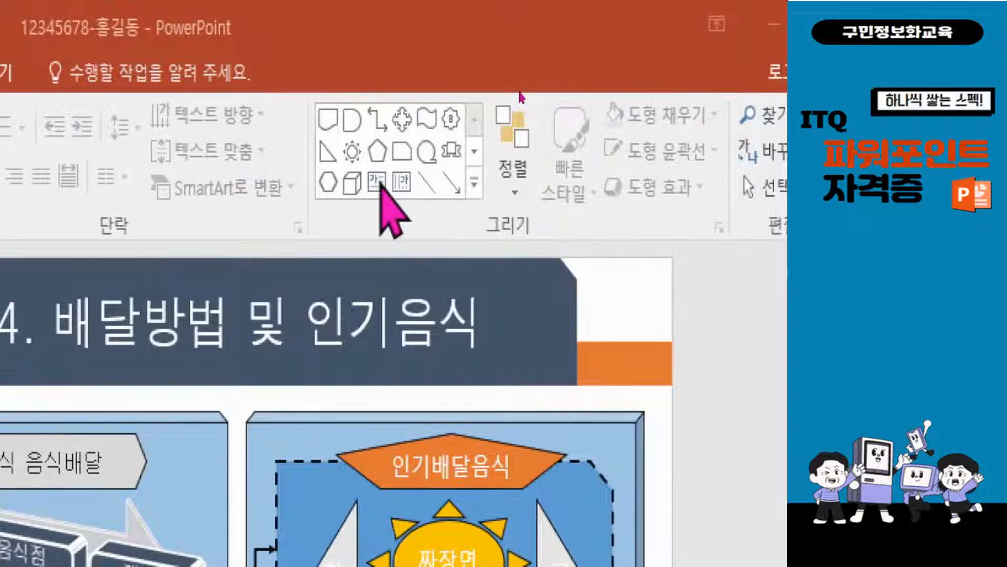
{"action": "left_click", "coordinate": [475, 182]}
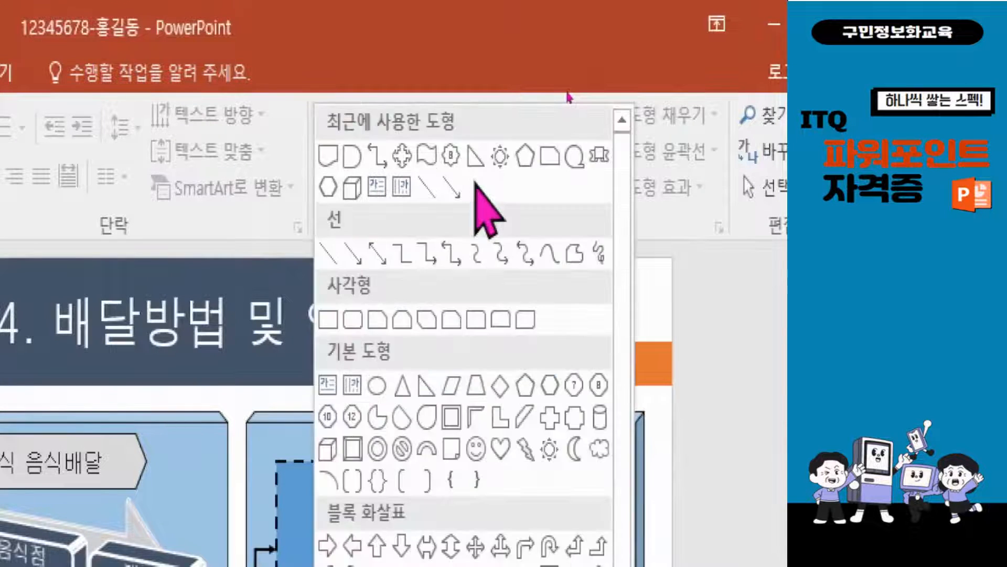
{"action": "left_click", "coordinate": [329, 385]}
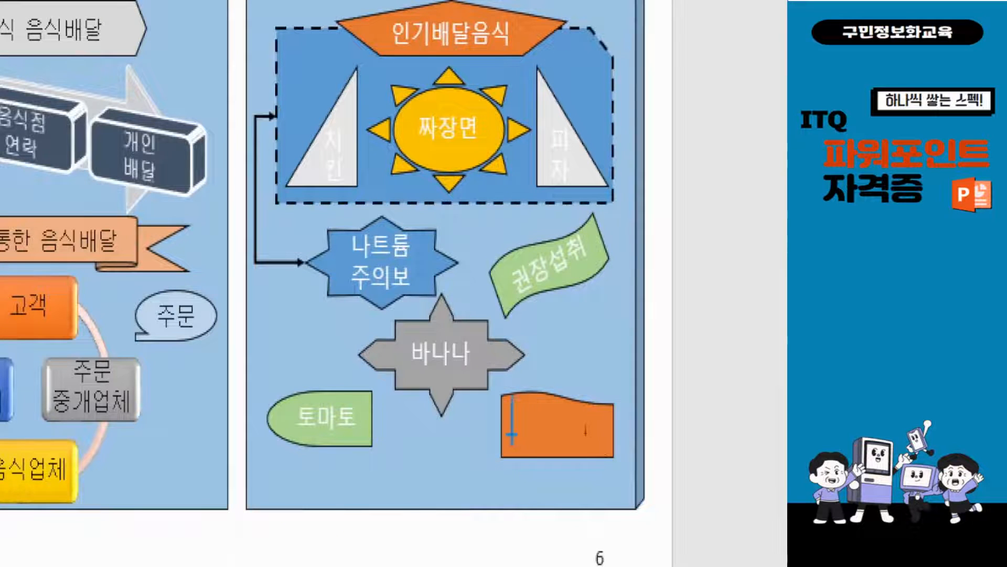
{"action": "left_click", "coordinate": [517, 422]}
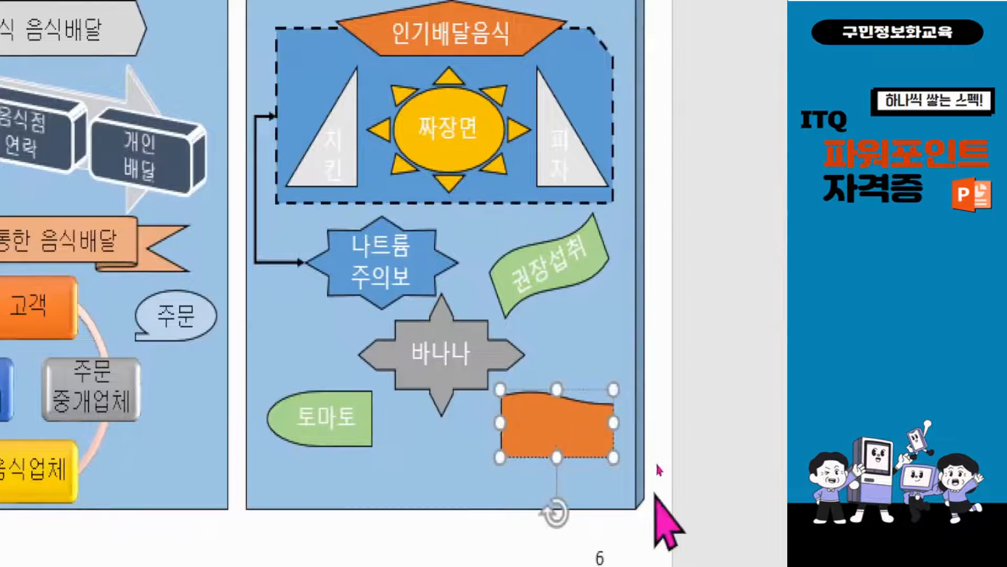
{"action": "type", "text": "아봌"}
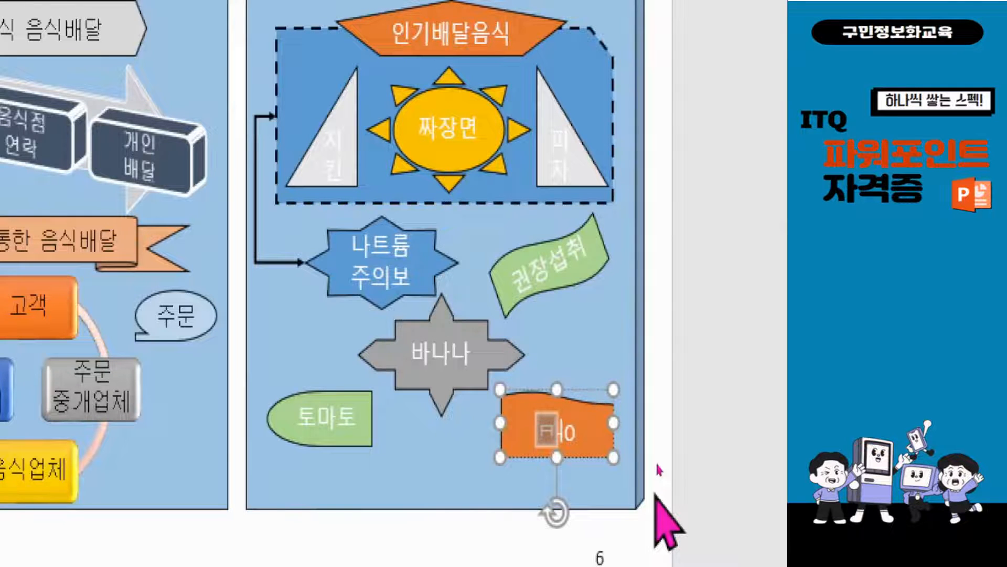
{"action": "key", "text": "space"}
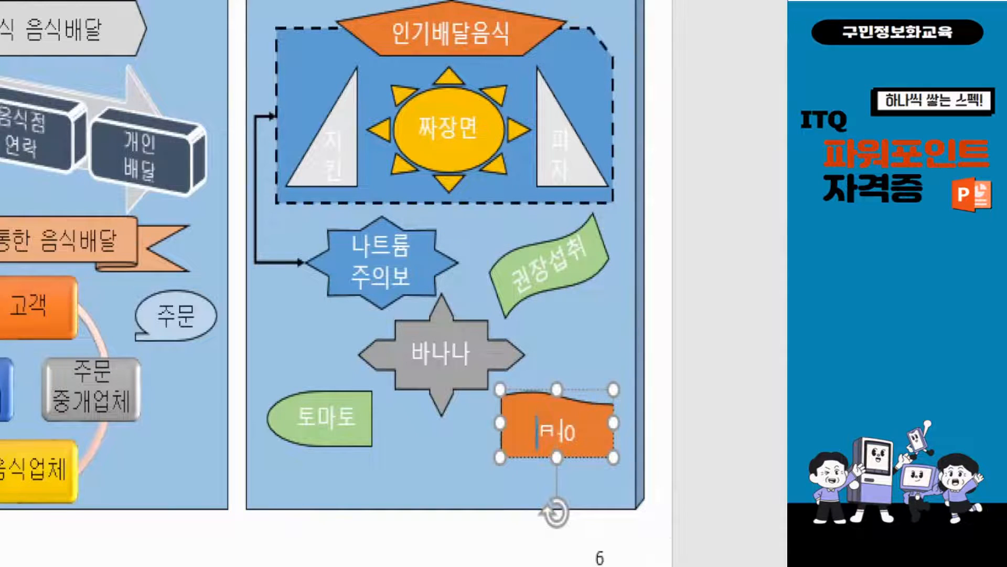
{"action": "key", "text": "BackSpace"}
{"action": "key", "text": "BackSpace"}
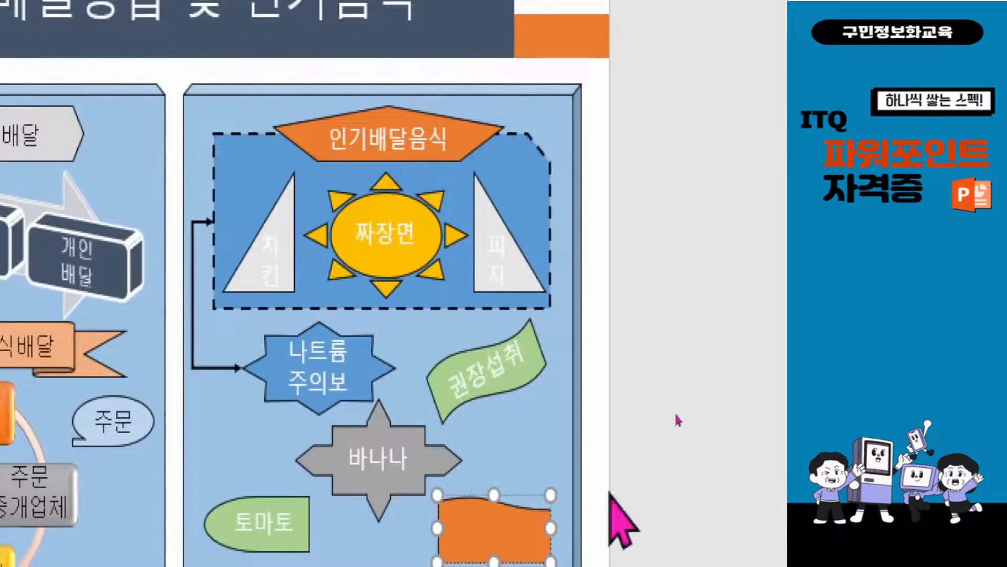
{"action": "left_click", "coordinate": [635, 500]}
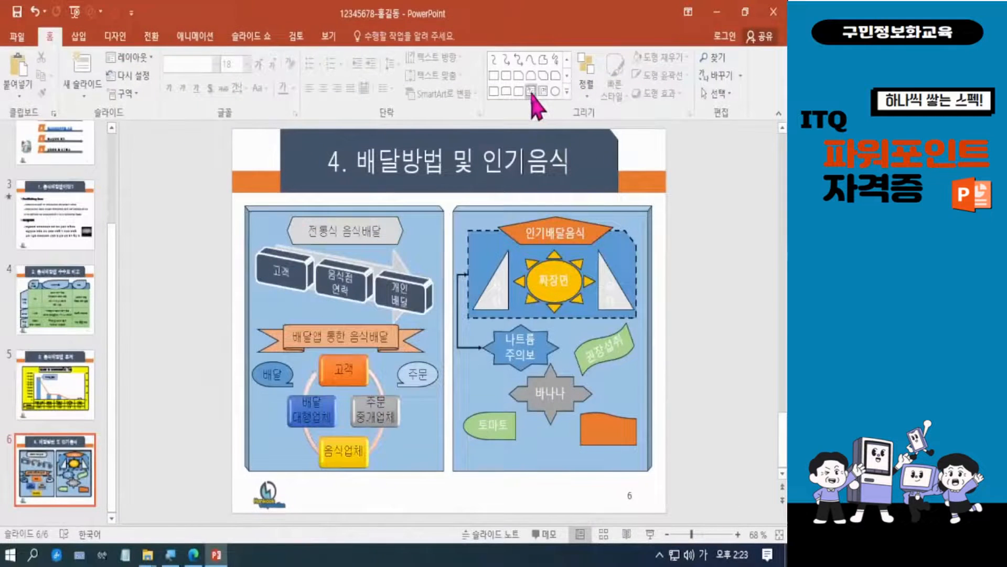
- Draw a horizontal text box over the orange document shape and enter 아보카도 in it
{"action": "left_click", "coordinate": [531, 91]}
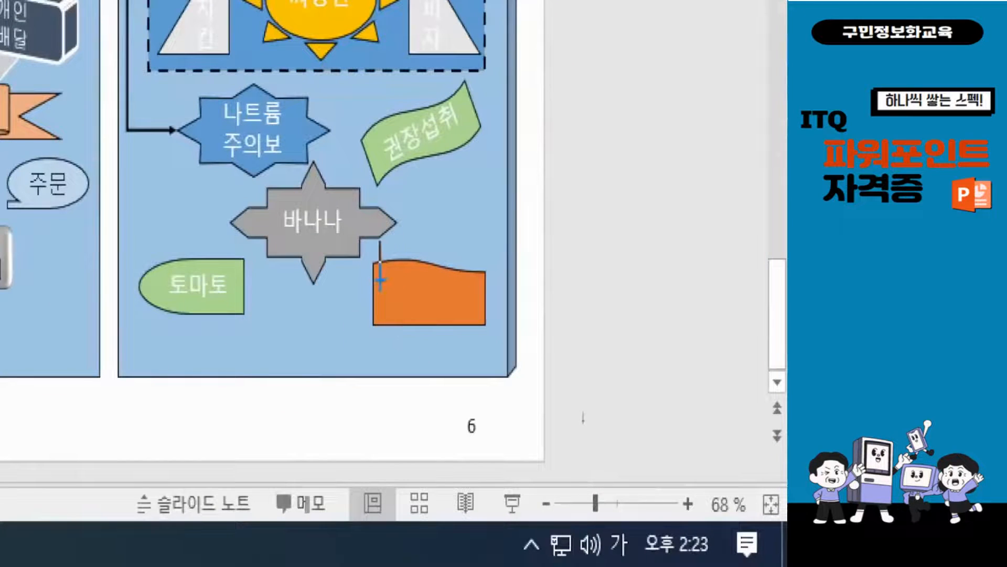
{"action": "left_click_drag", "start_coordinate": [382, 259], "coordinate": [480, 325]}
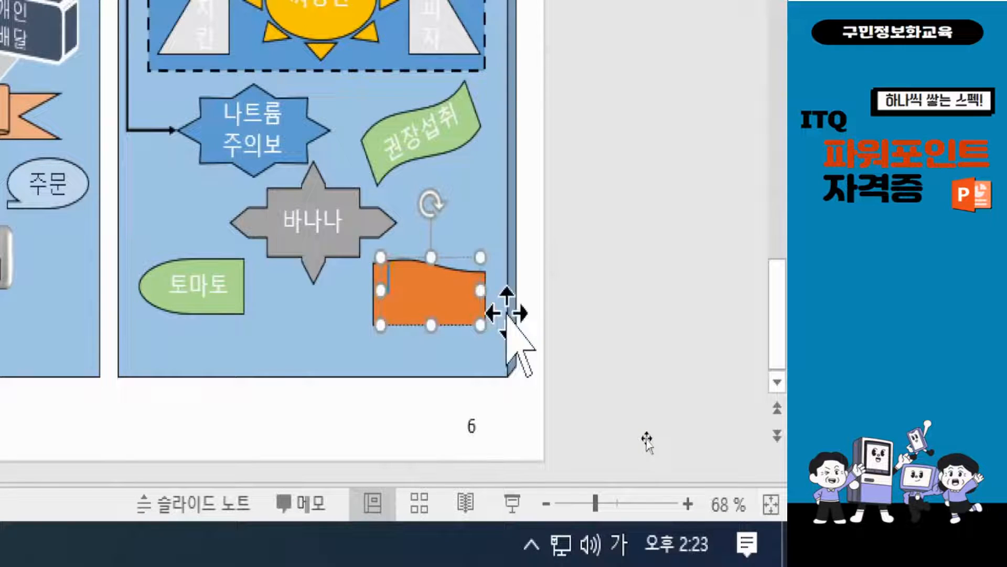
{"action": "type", "text": "아보카도"}
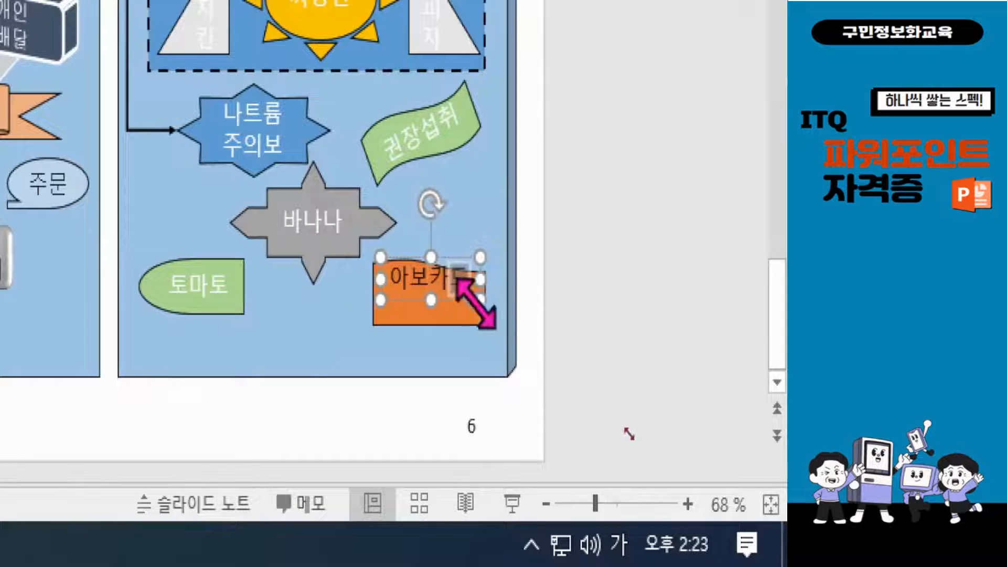
- Move the 아보카도 text box down to the middle of the orange shape, shrink the shape slightly around it, and nudge the text box right
{"action": "left_click_drag", "start_coordinate": [450, 288], "coordinate": [451, 313]}
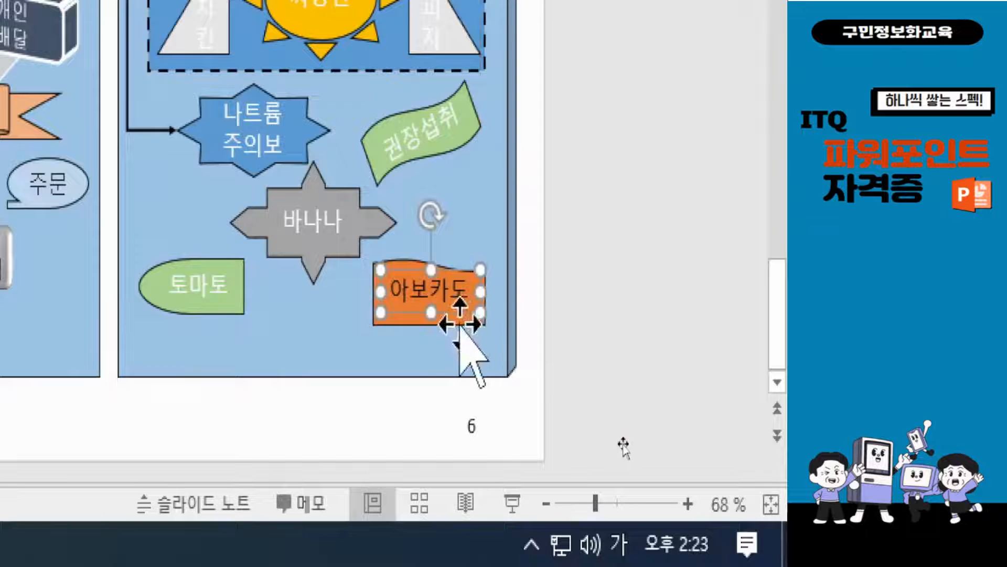
{"action": "left_click", "coordinate": [456, 320]}
{"action": "left_click_drag", "start_coordinate": [377, 320], "coordinate": [382, 315]}
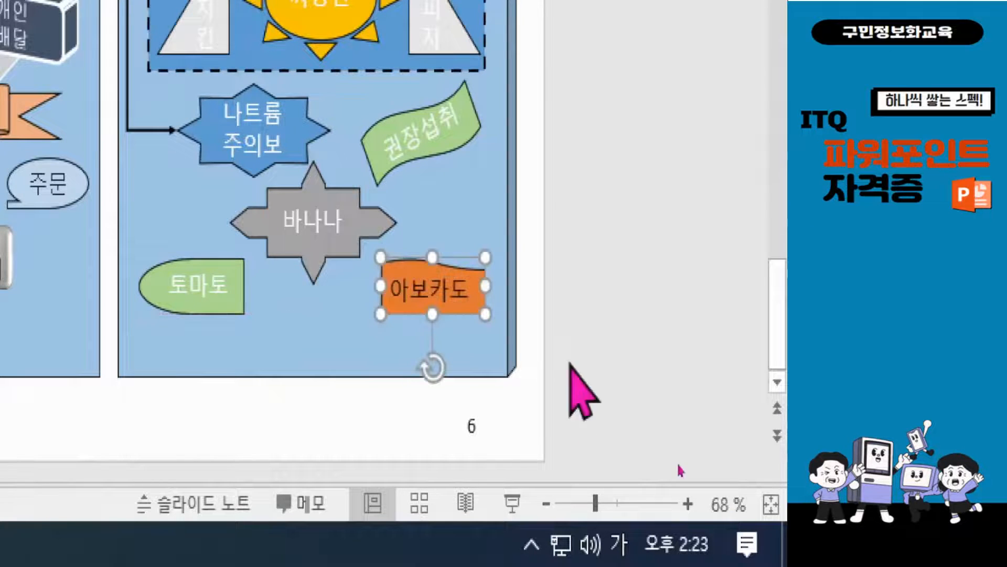
{"action": "left_click", "coordinate": [447, 288]}
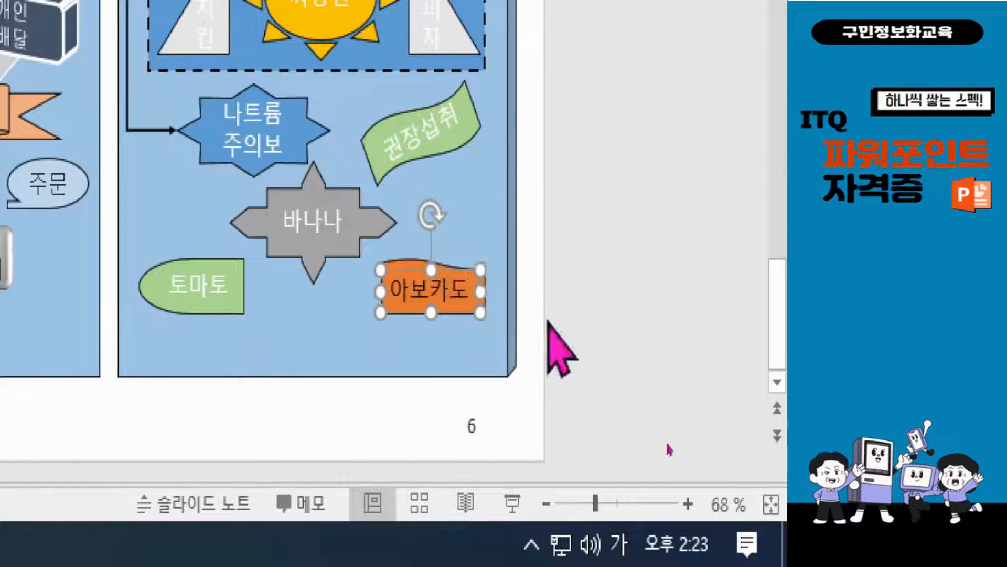
{"action": "key", "text": "Right"}
{"action": "key", "text": "ctrl+Right"}
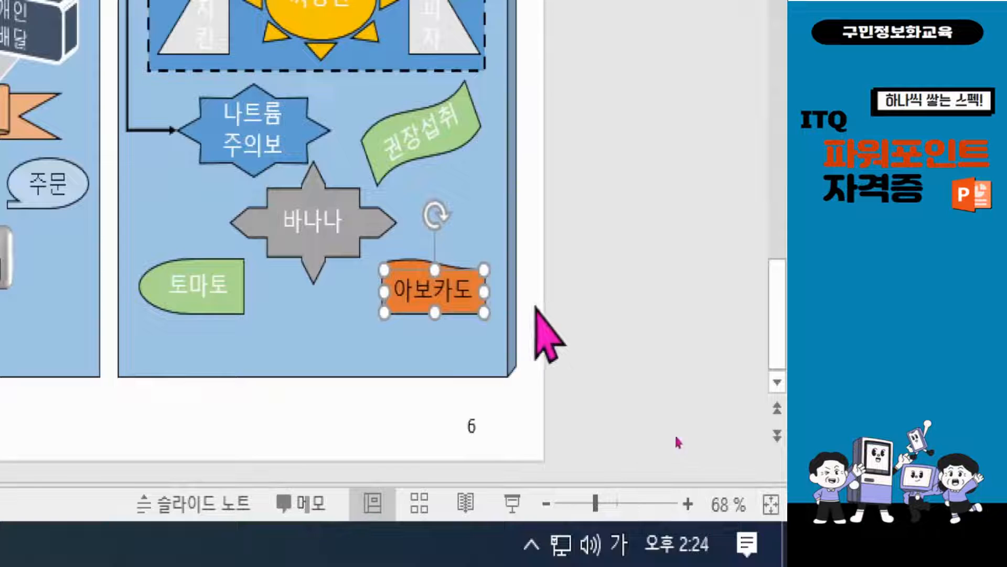
{"action": "left_click", "coordinate": [594, 313]}
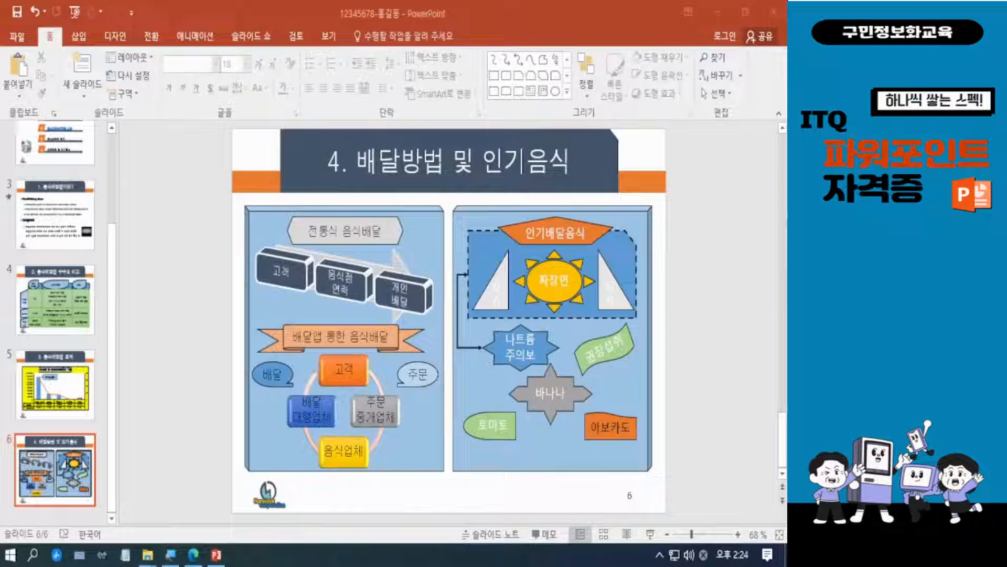
- Check the exam PDF in Edge for the next shape on slide 4 and return to PowerPoint
{"action": "left_click", "coordinate": [193, 555]}
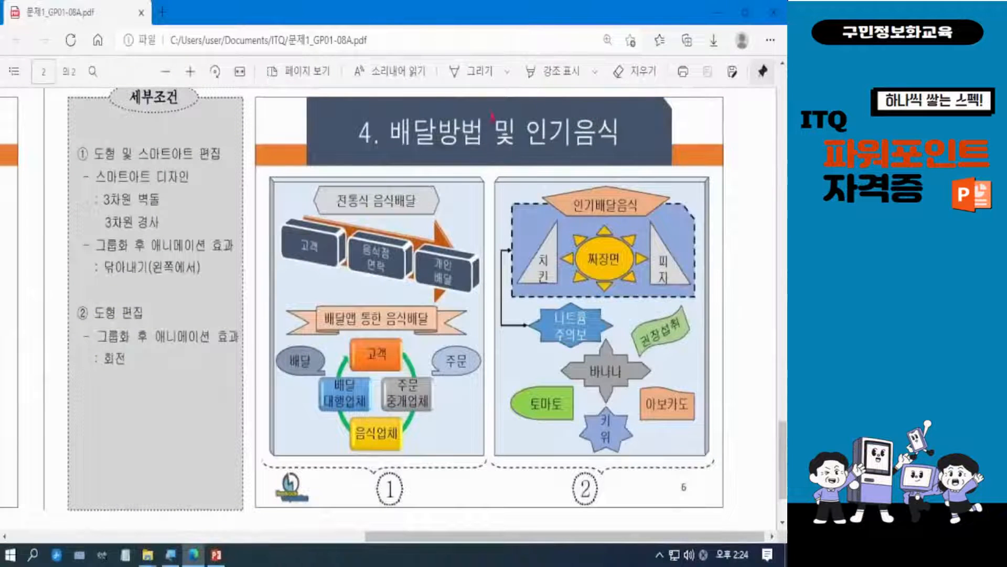
{"action": "left_click", "coordinate": [217, 555]}
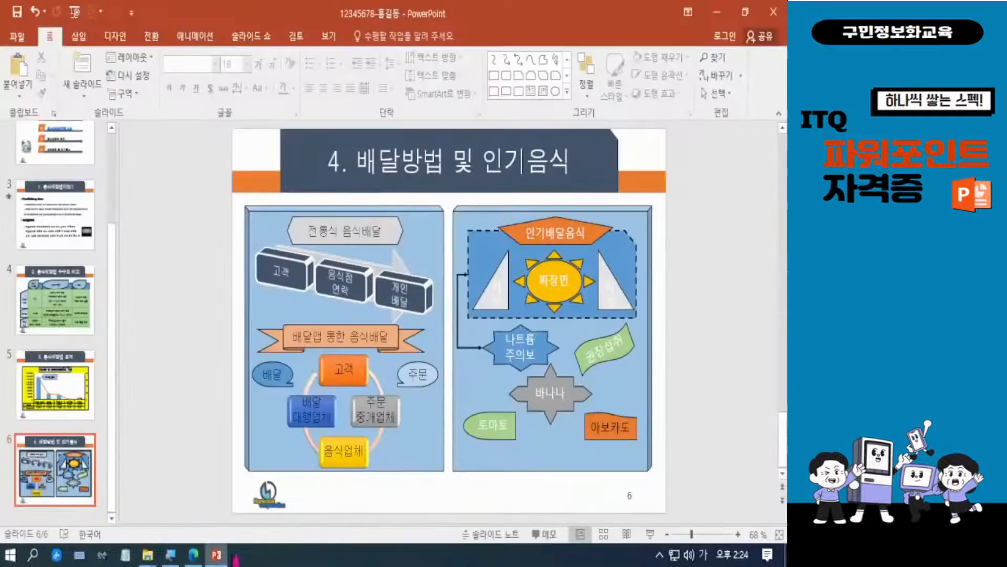